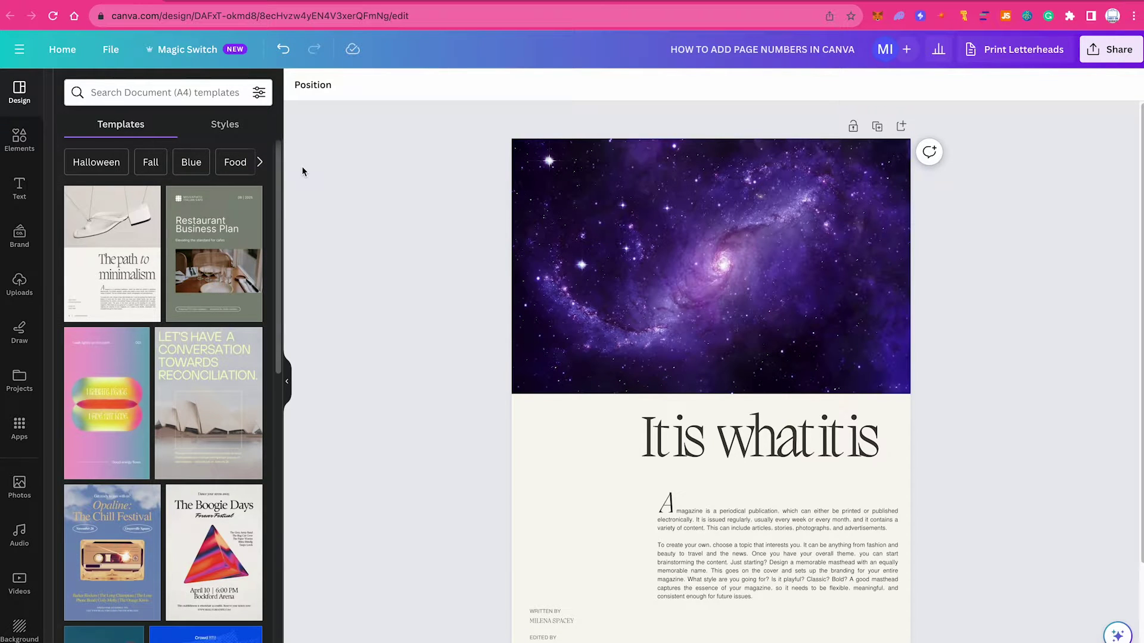
Step: Duplicate the magazine page four times so the design has six identical pages
scroll(262, 239, "down", 1)
scroll(168, 384, "up", 1)
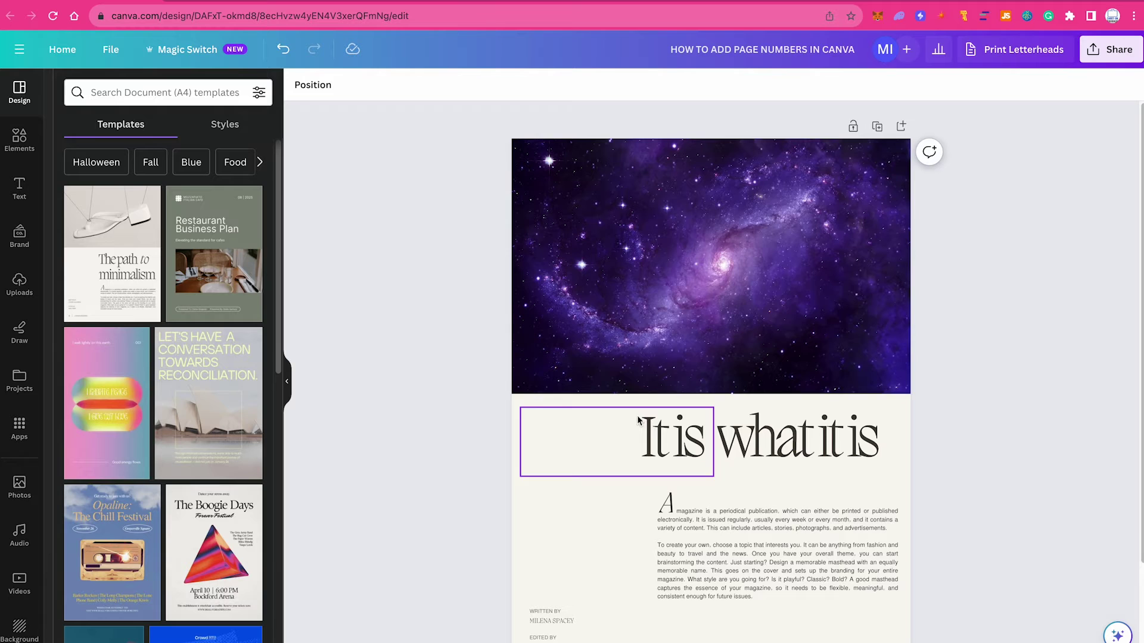
scroll(548, 395, "down", 2)
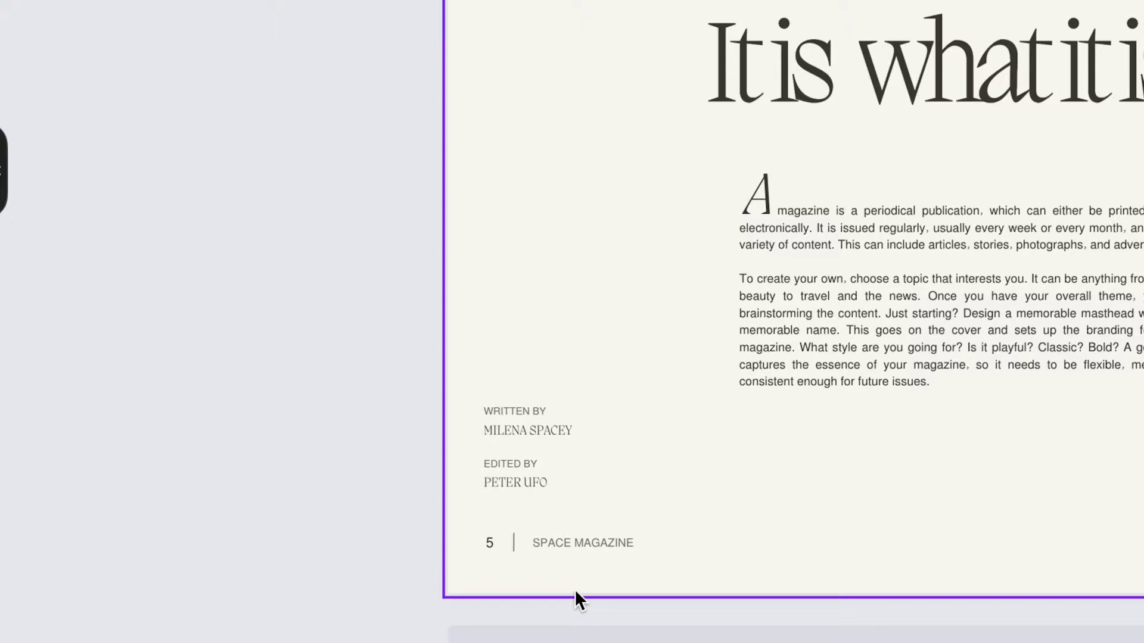
scroll(959, 350, "up", 2)
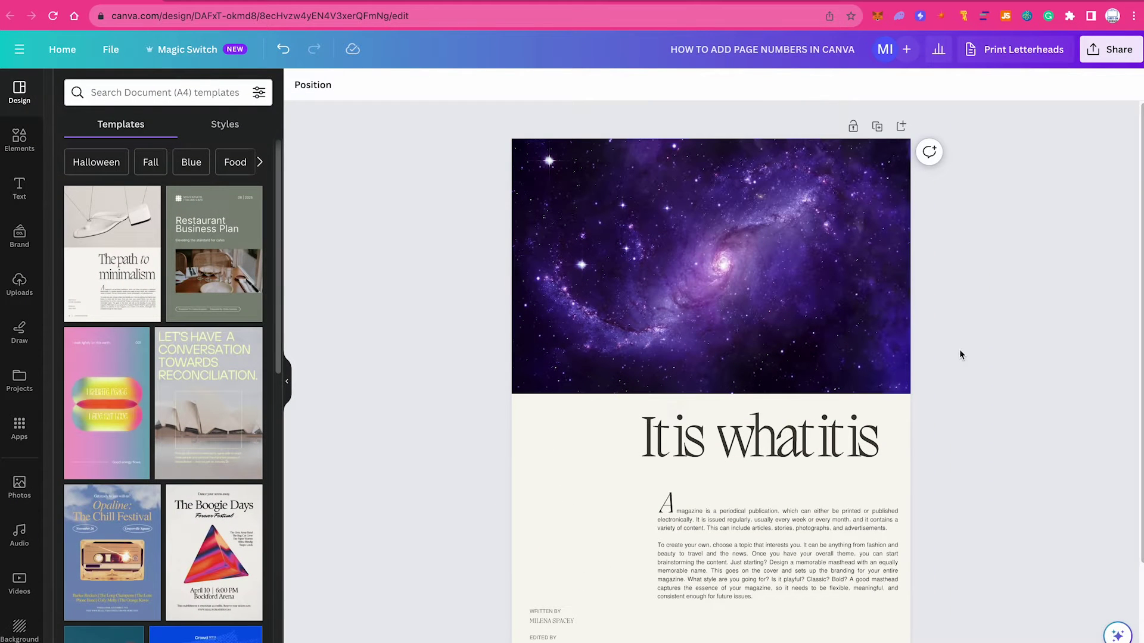
left_click(882, 141)
left_click(853, 130)
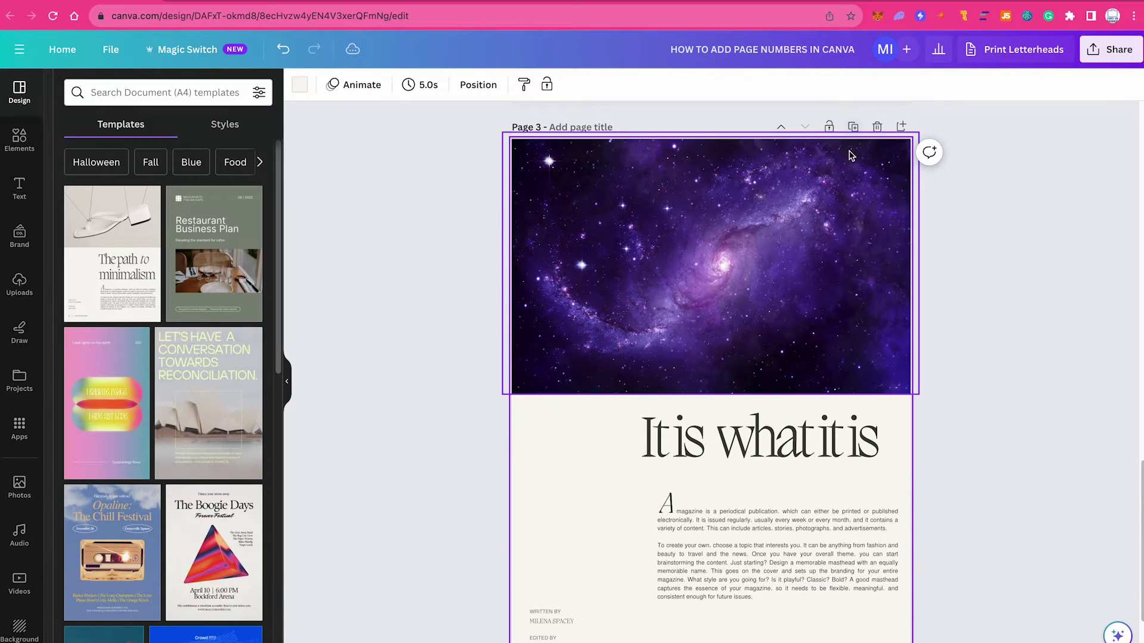
left_click(854, 131)
left_click(853, 130)
left_click(853, 148)
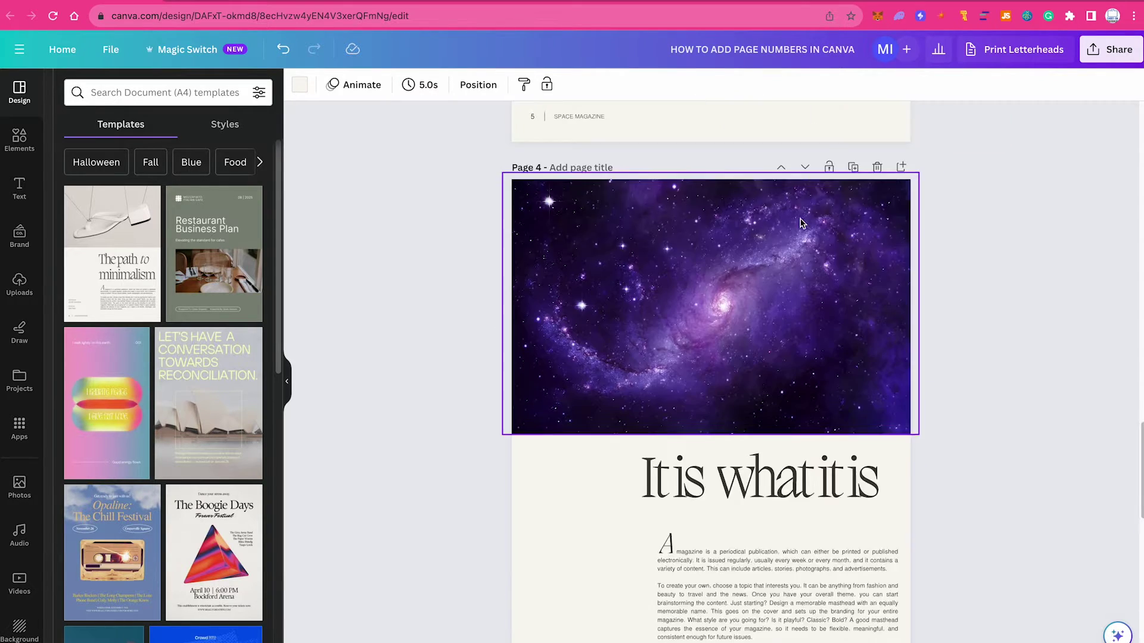
Step: Check the footer page numbers on page 1, the next page and page 4
scroll(616, 574, "up", 10)
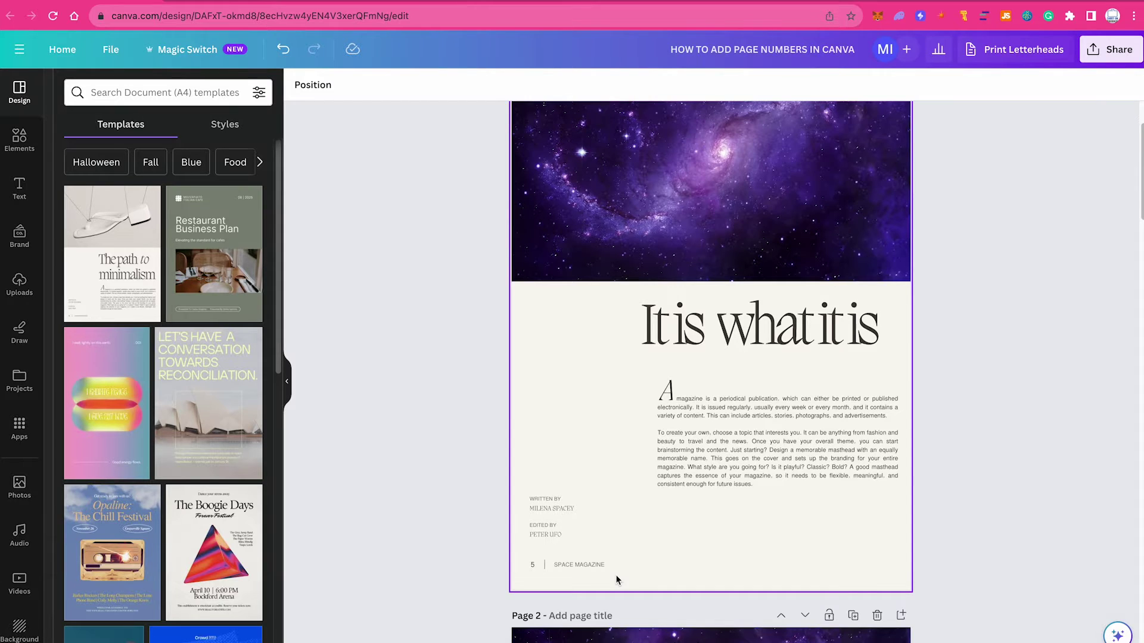
left_click(532, 565)
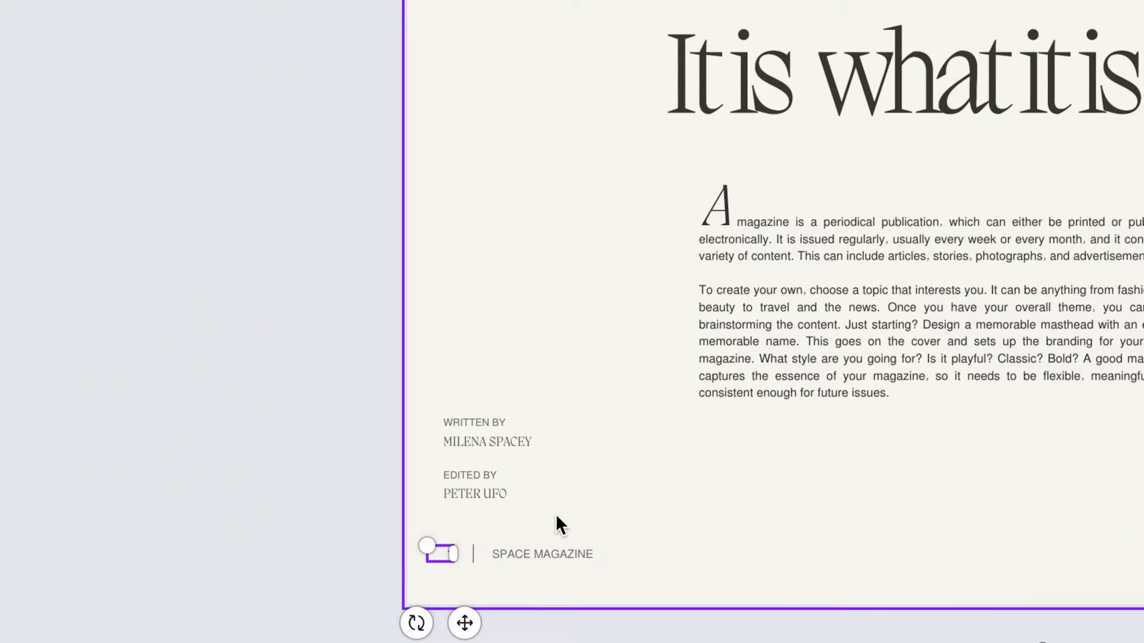
left_click(560, 524)
scroll(589, 447, "down", 15)
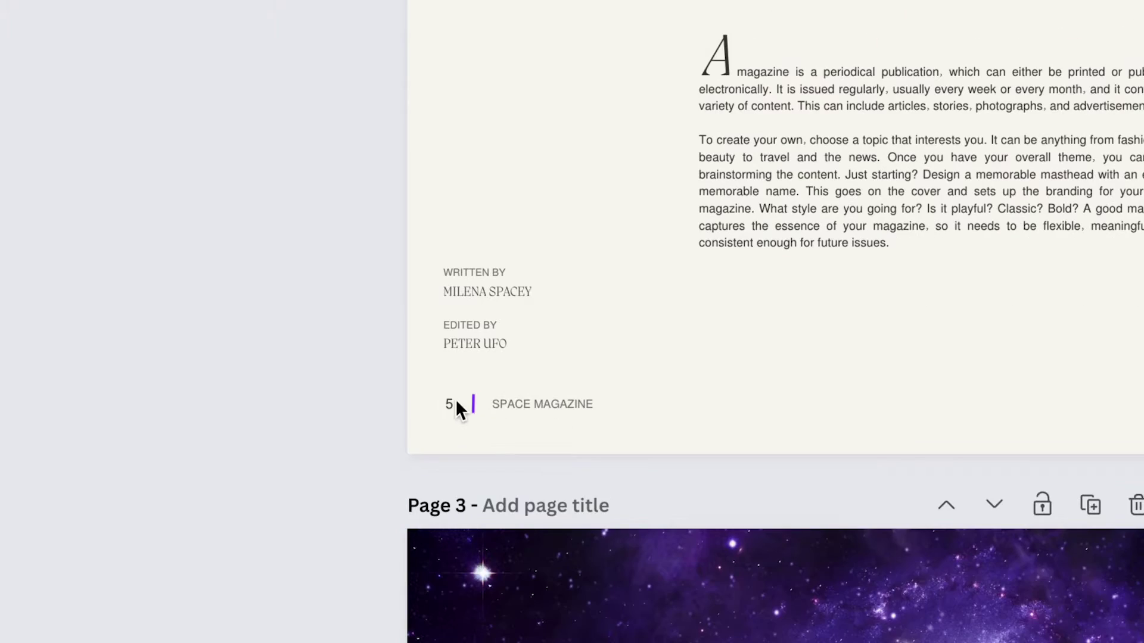
left_click(455, 400)
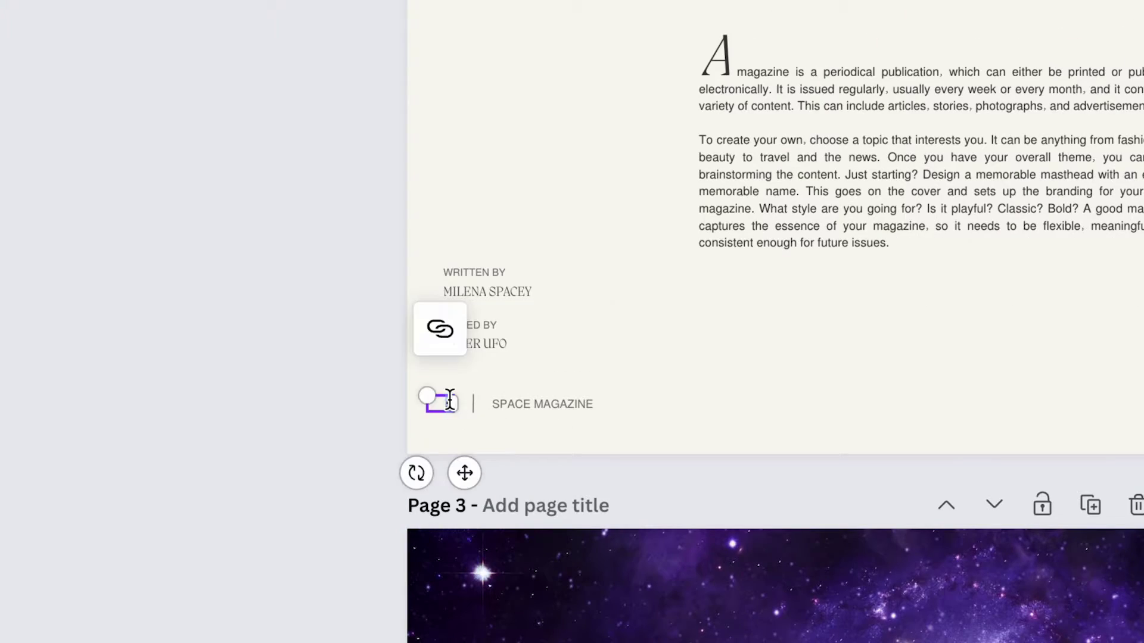
scroll(518, 390, "down", 15)
scroll(524, 459, "down", 15)
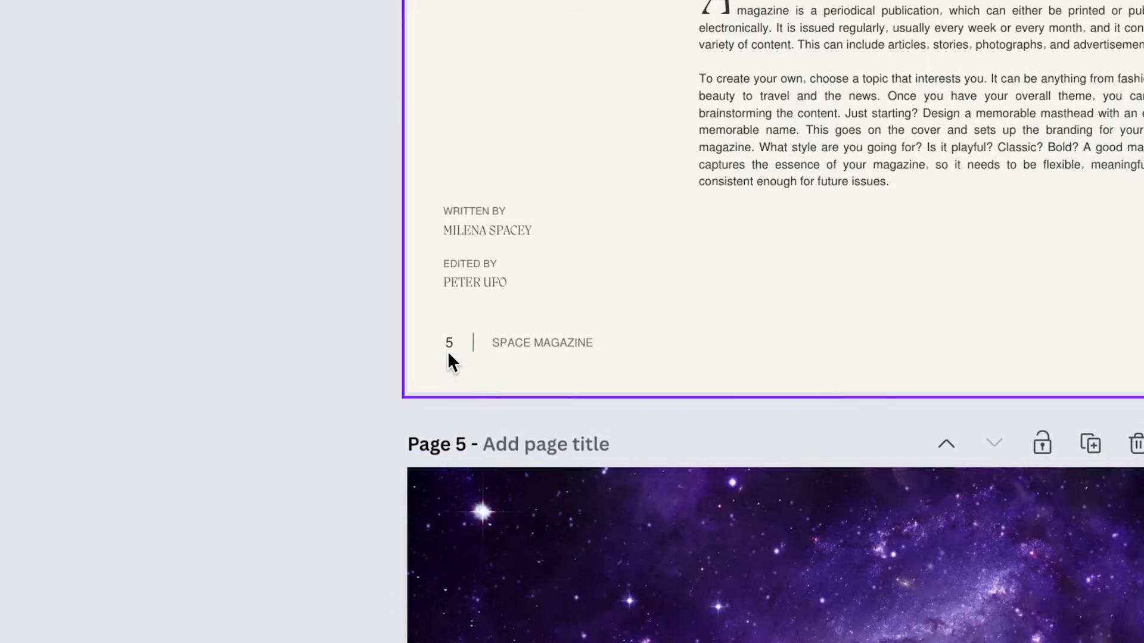
left_click(448, 351)
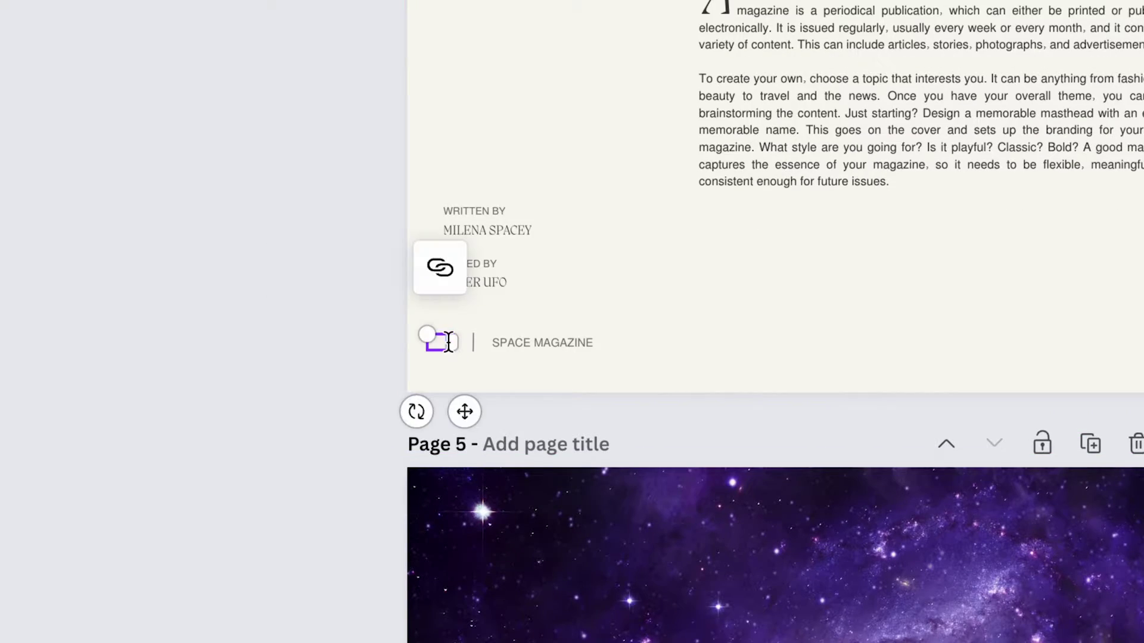
scroll(487, 376, "down", 5)
scroll(560, 501, "up", 10)
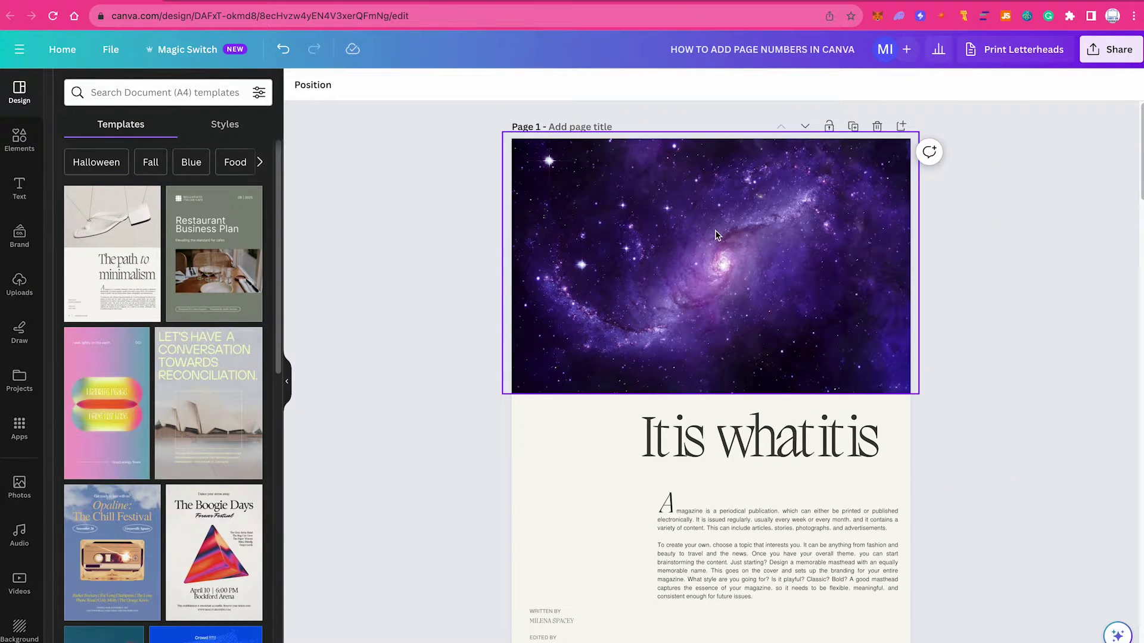
Step: Delete the galaxy image from page 1
scroll(715, 232, "down", 1)
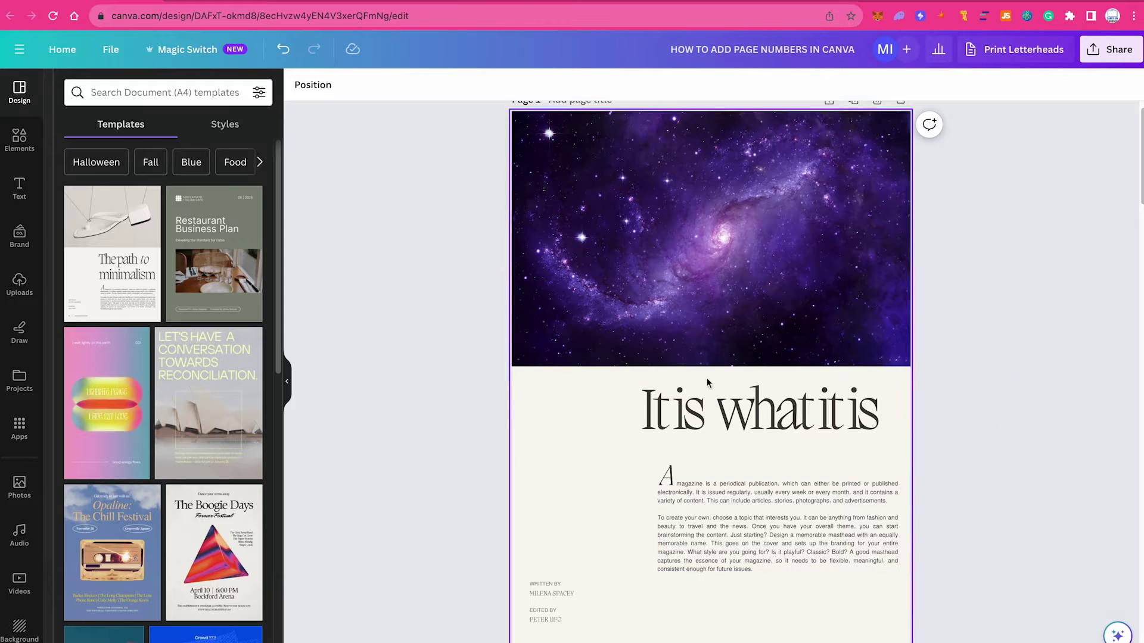
scroll(878, 289, "up", 1)
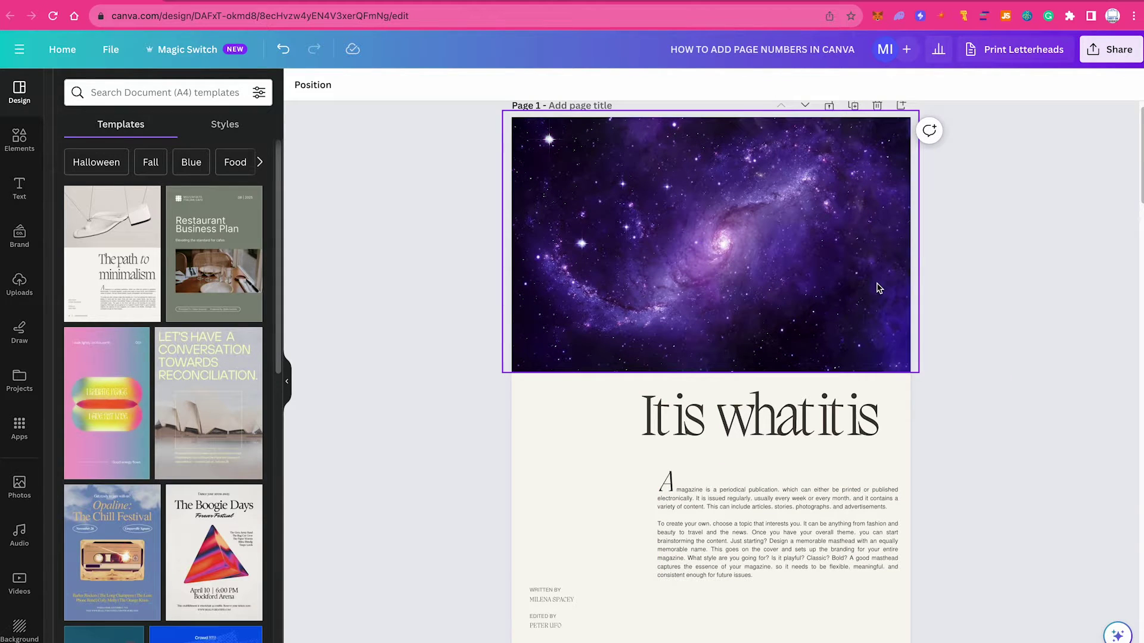
scroll(983, 245, "up", 1)
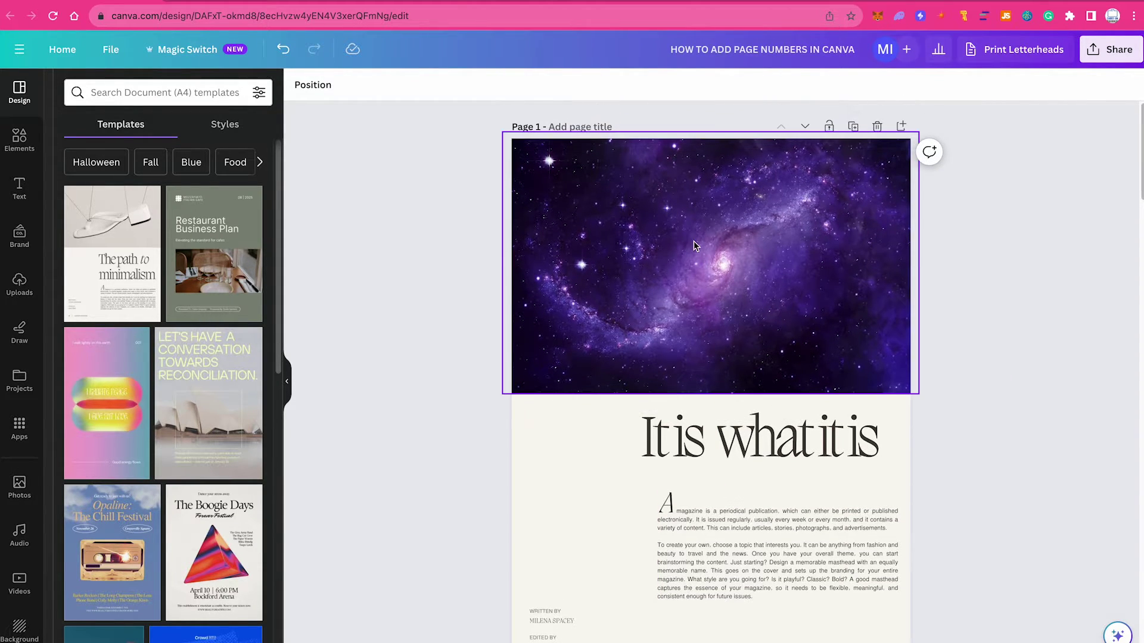
left_click(694, 240)
key("Delete")
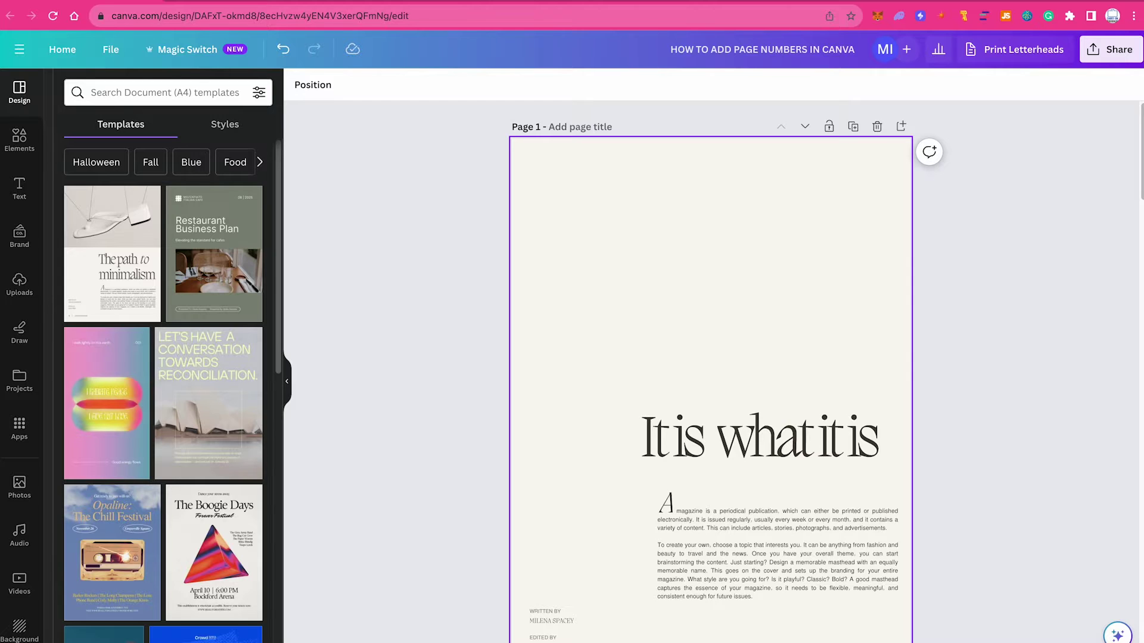
scroll(715, 370, "down", 1)
Step: Delete the 'what it is' and 'It is' heading text and the body paragraph
left_click(753, 400)
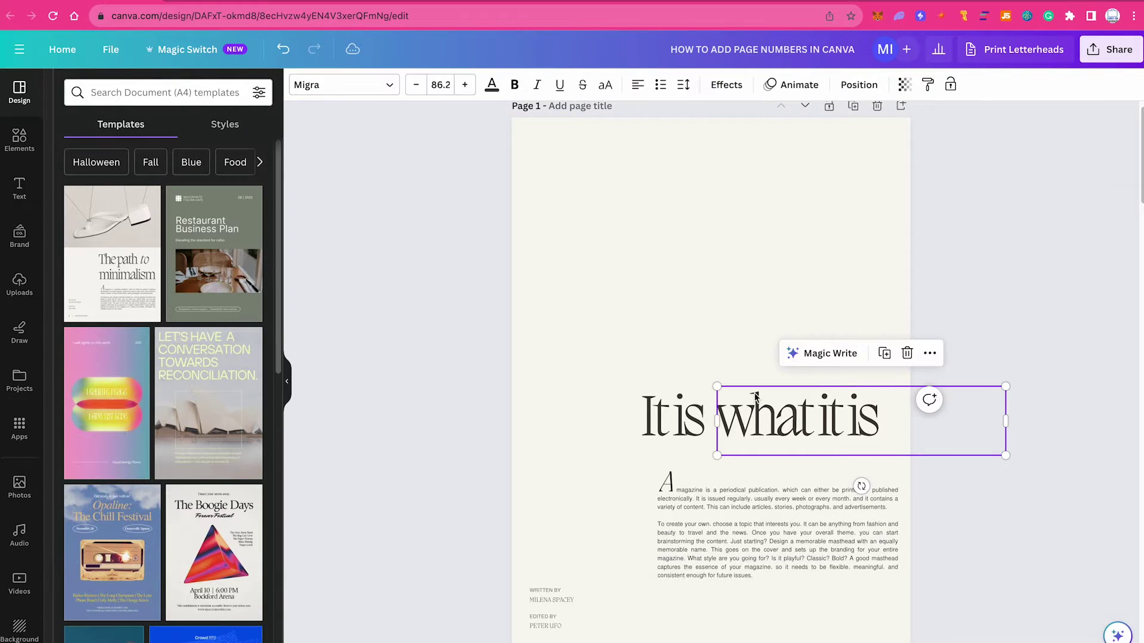
key("Delete")
left_click(706, 426)
key("Delete")
left_click(691, 507)
key("Delete")
Step: Delete the drop-cap A and the written-by and edited-by byline group
left_click(667, 481)
key("Delete")
left_click(551, 595)
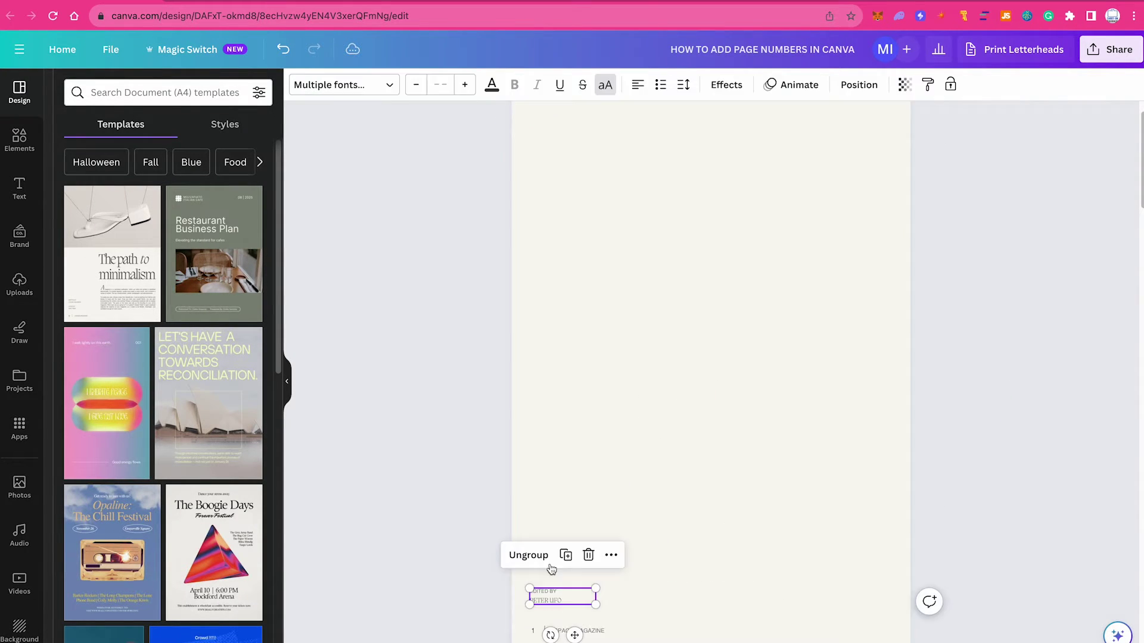
key("Delete")
scroll(593, 505, "down", 5)
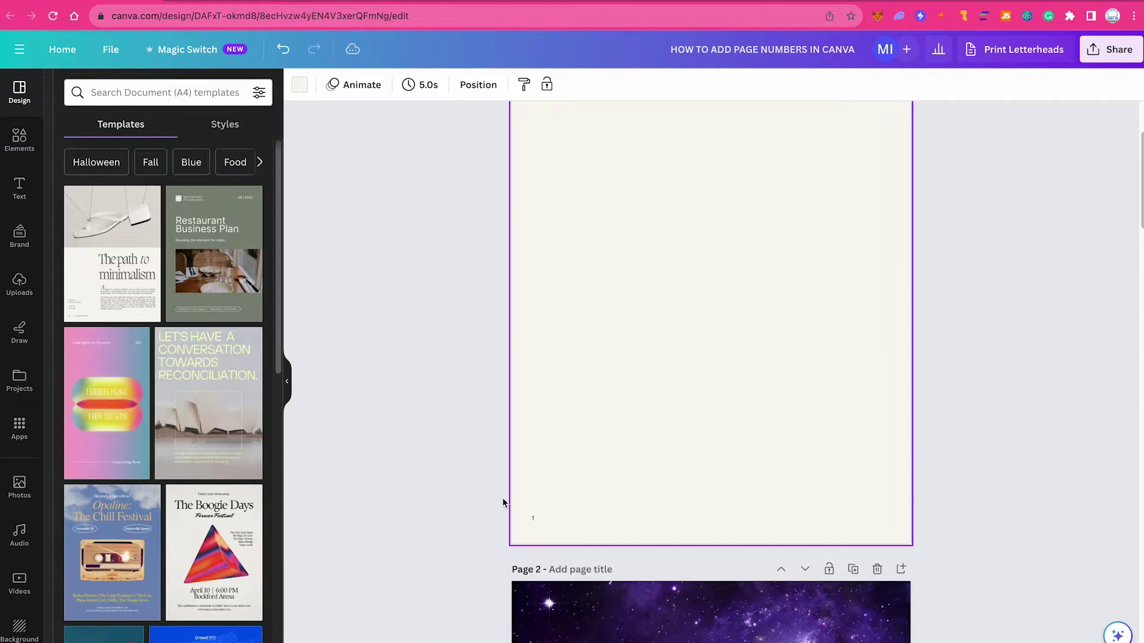
scroll(610, 502, "up", 1)
Step: Make five copies of the emptied page 1
scroll(610, 502, "up", 5)
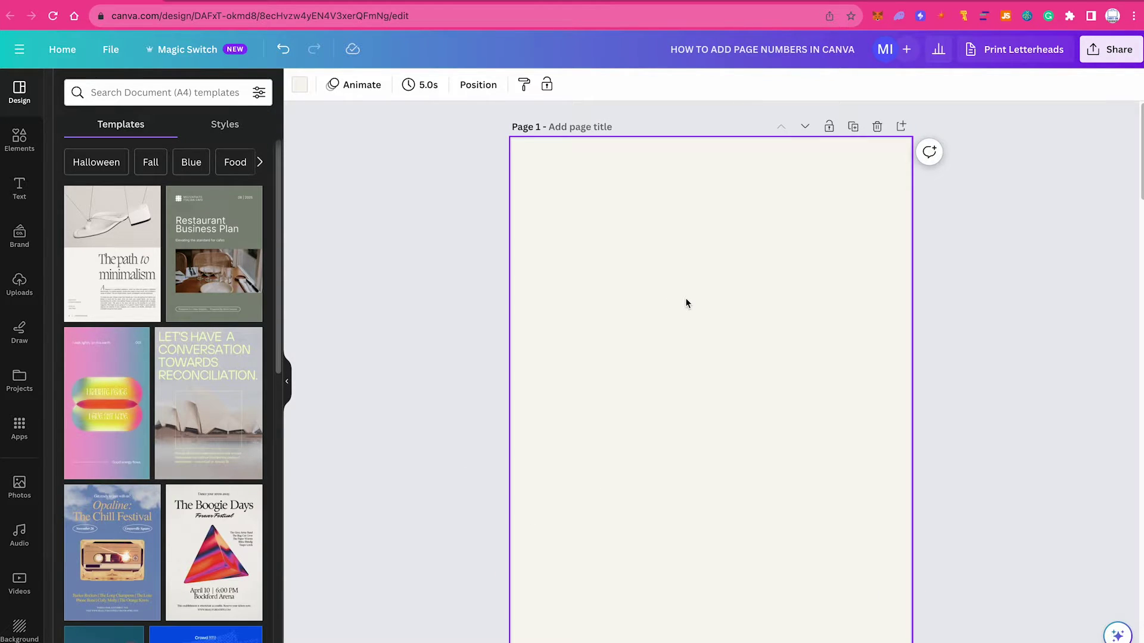
left_click(856, 129)
left_click(856, 129)
left_click(856, 129)
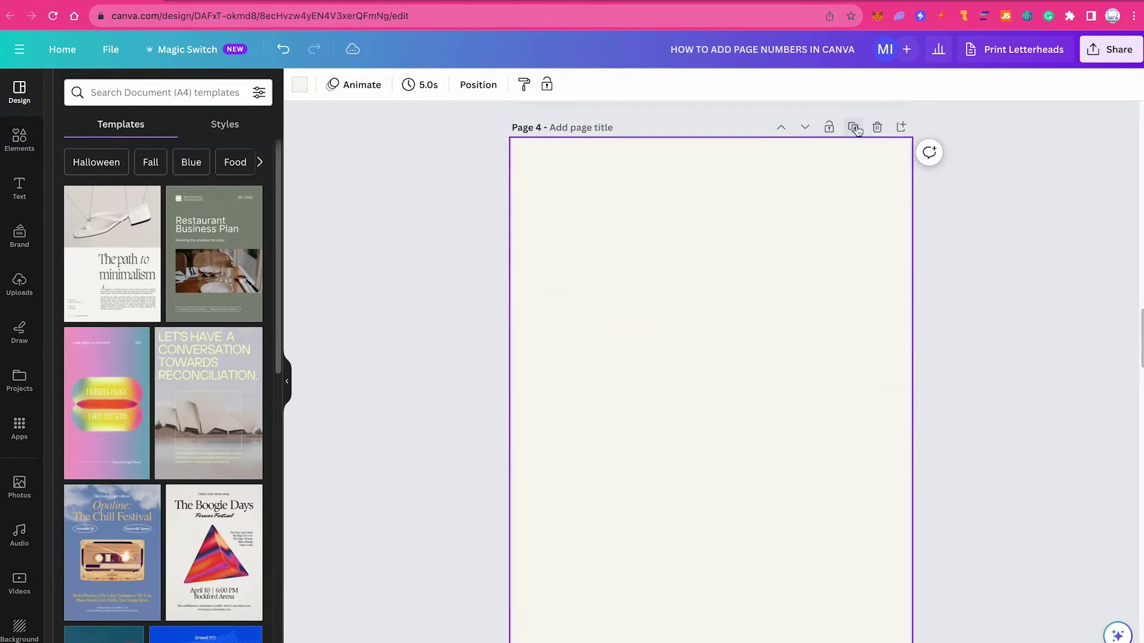
left_click(856, 130)
left_click(856, 129)
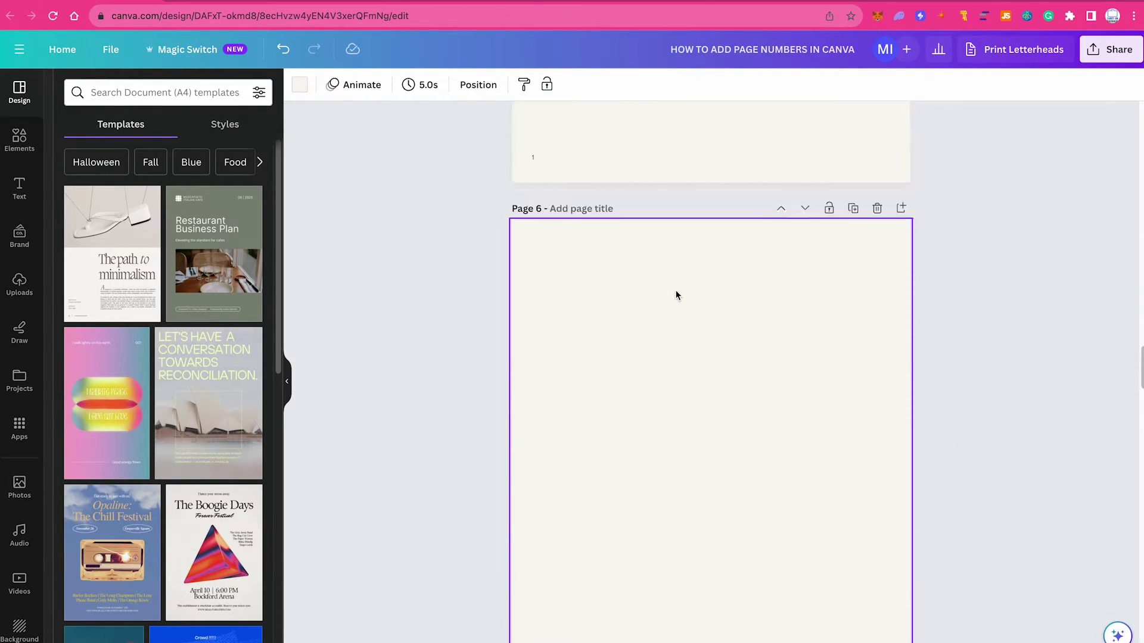
Step: Review the blank page copies, then undo the page duplication
scroll(676, 295, "up", 20)
scroll(603, 445, "down", 15)
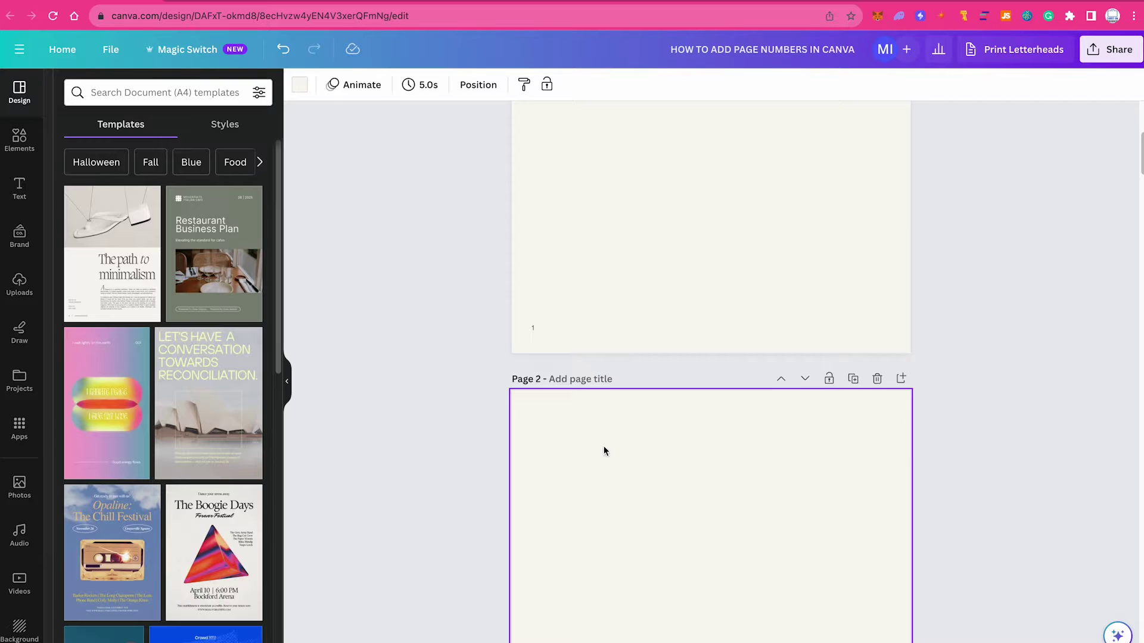
scroll(594, 475, "up", 5)
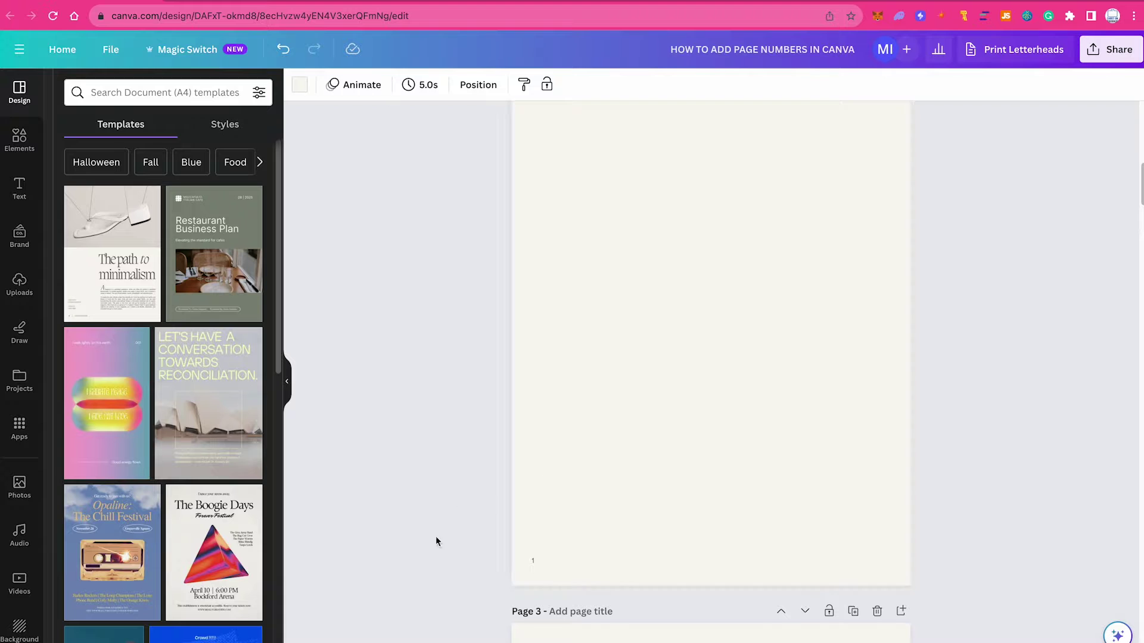
scroll(521, 505, "down", 15)
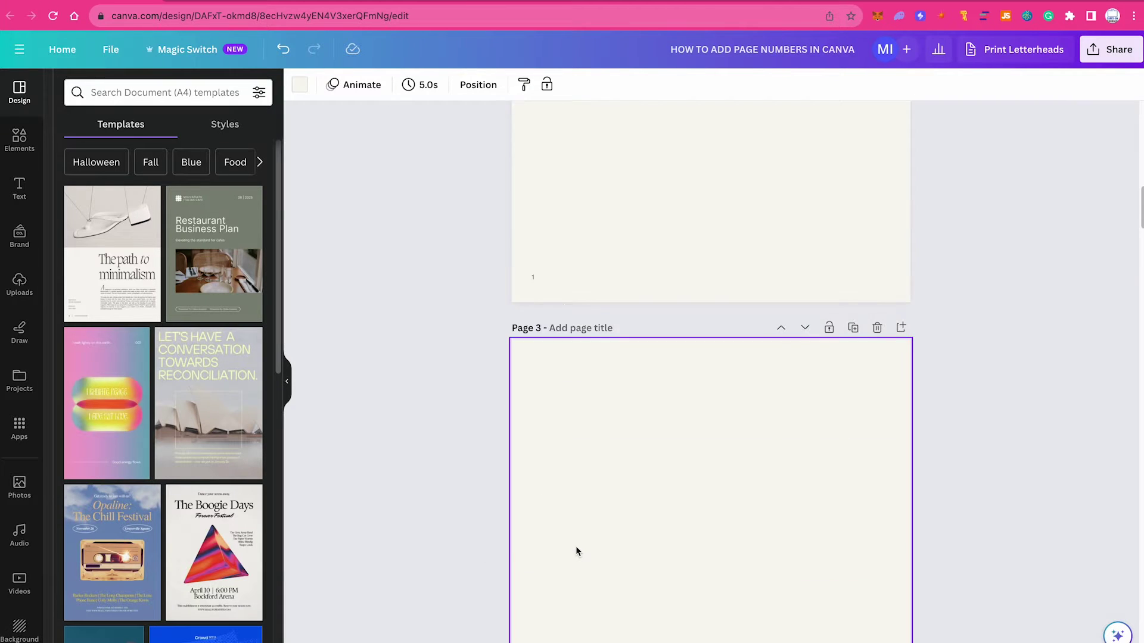
scroll(552, 518, "down", 5)
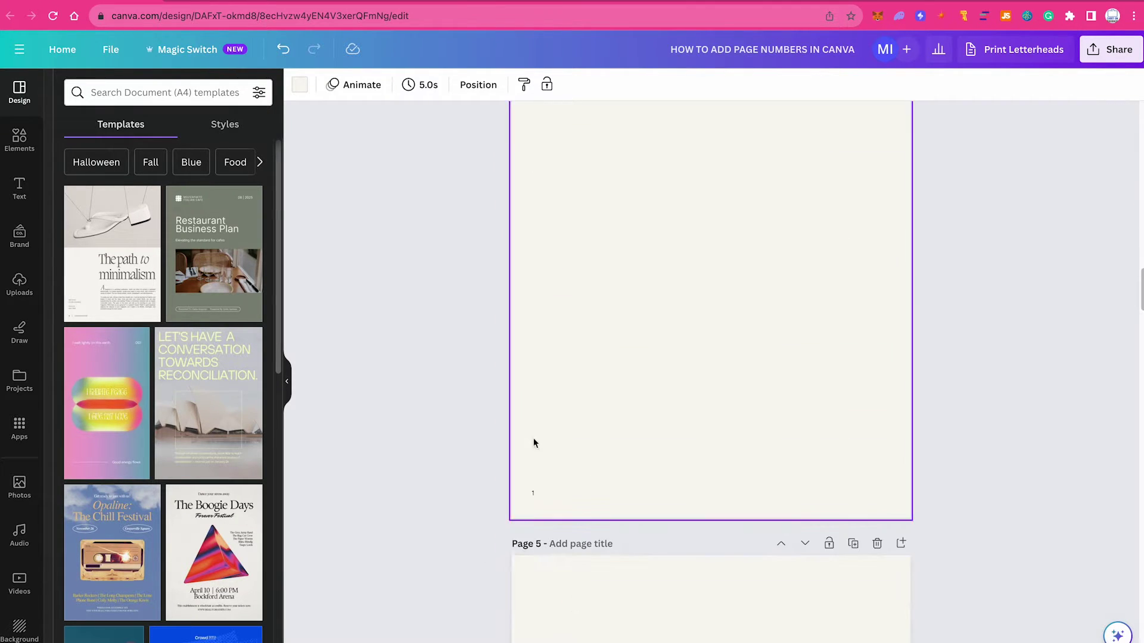
key("super+z")
key("super+z")
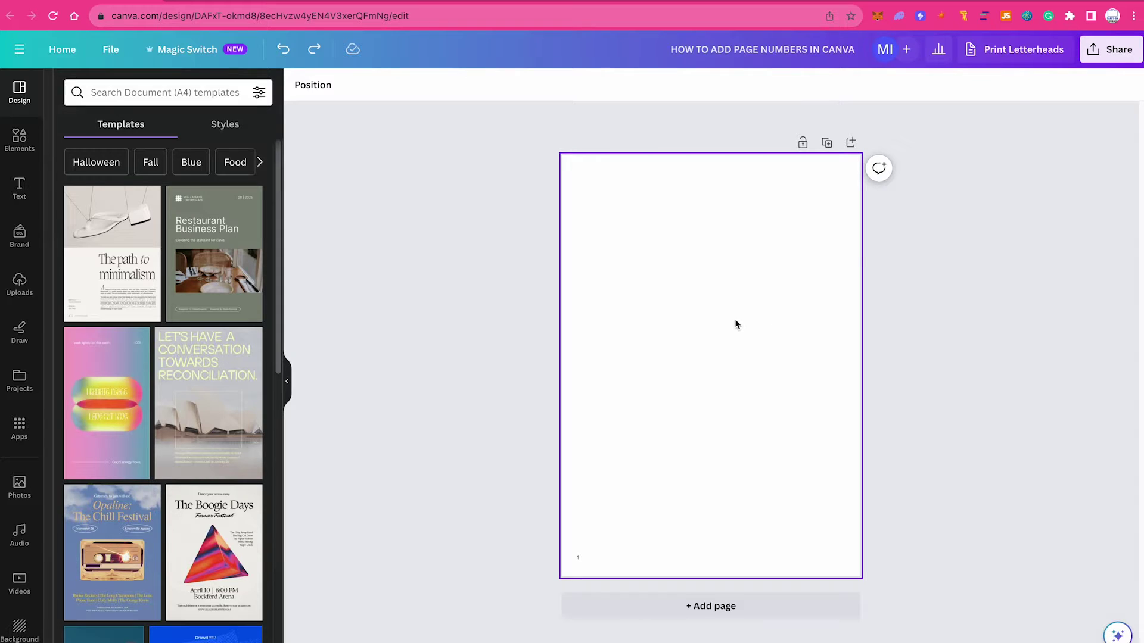
Step: Add a paragraph text box and enlarge it so its text wraps onto three lines
key("t")
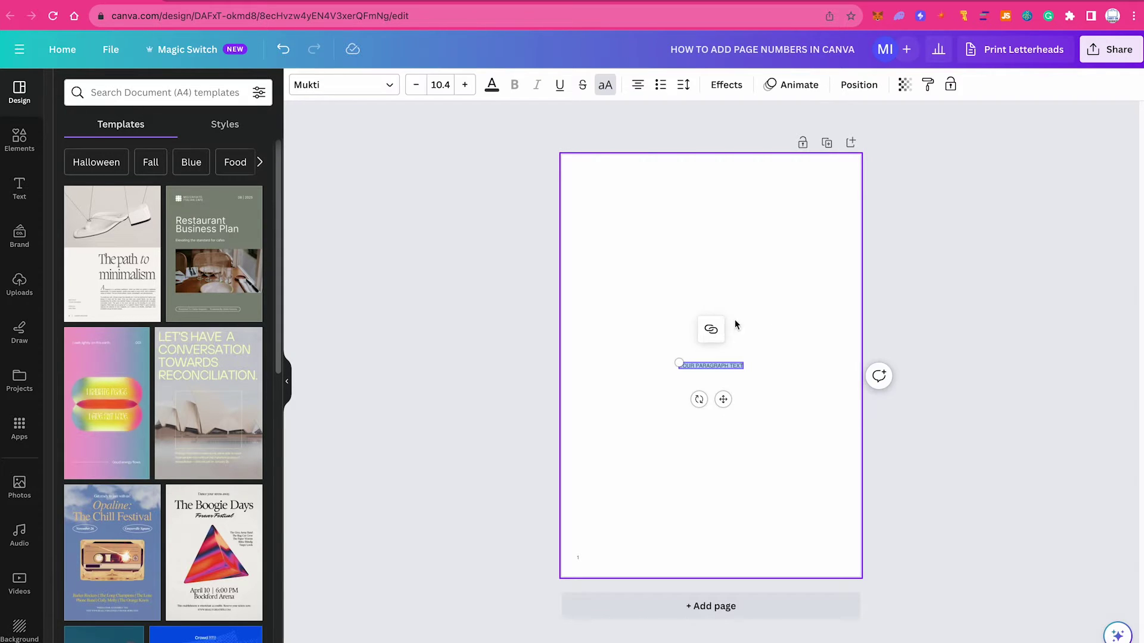
left_click(734, 325)
left_click(716, 366)
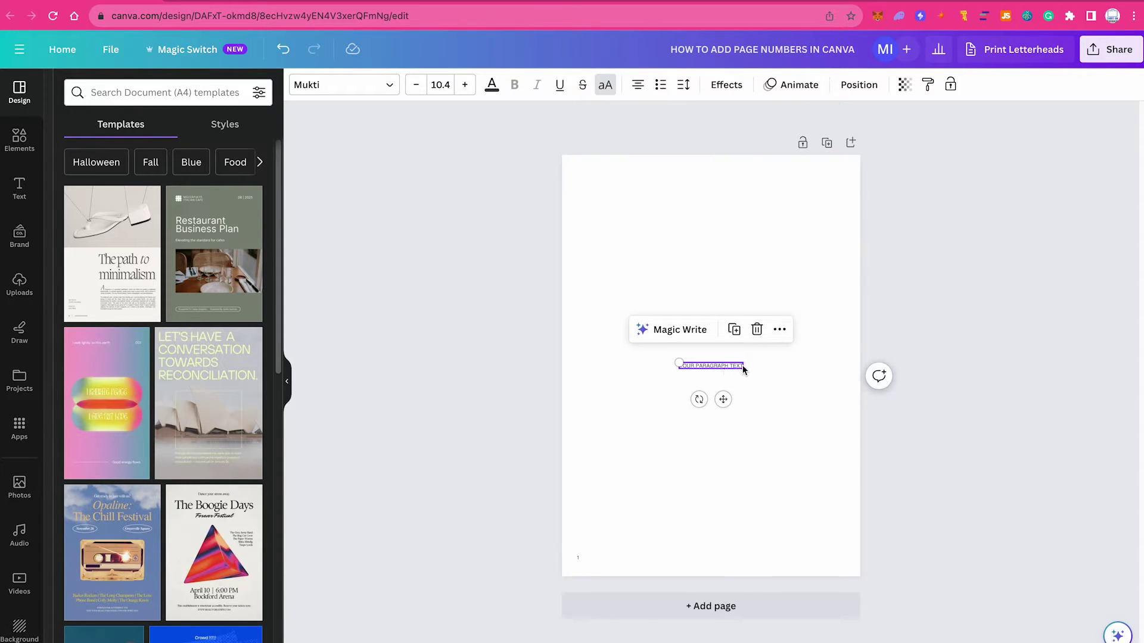
left_click_drag(744, 365, 785, 429)
key("Escape")
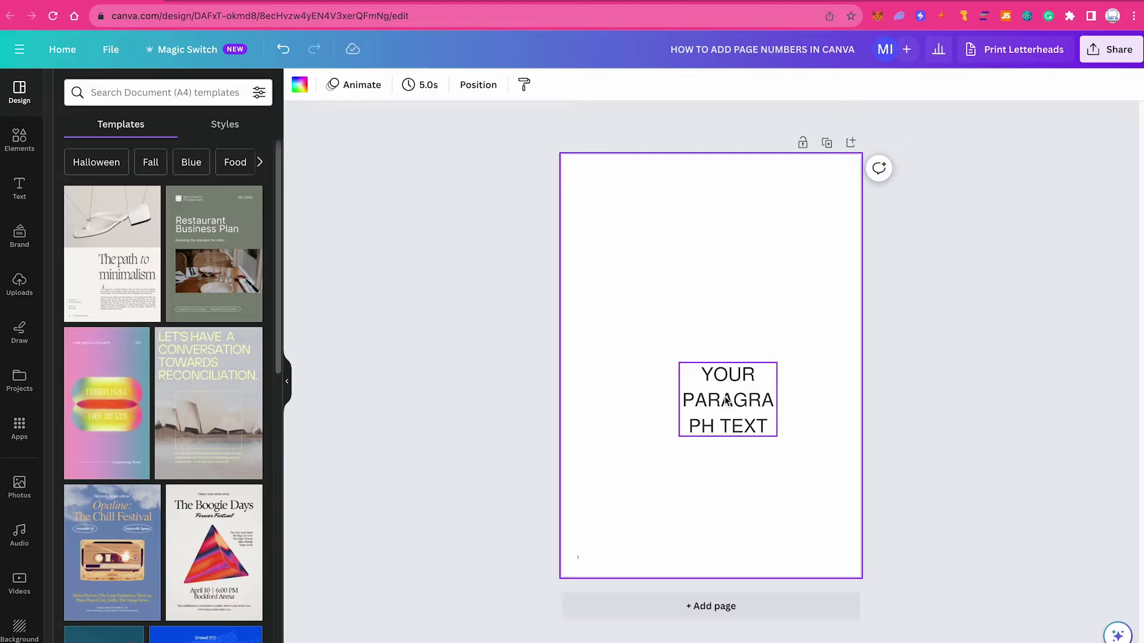
Step: Change the text box to read 1 and shrink it to font size 24.1
left_click(726, 396)
left_click(725, 397)
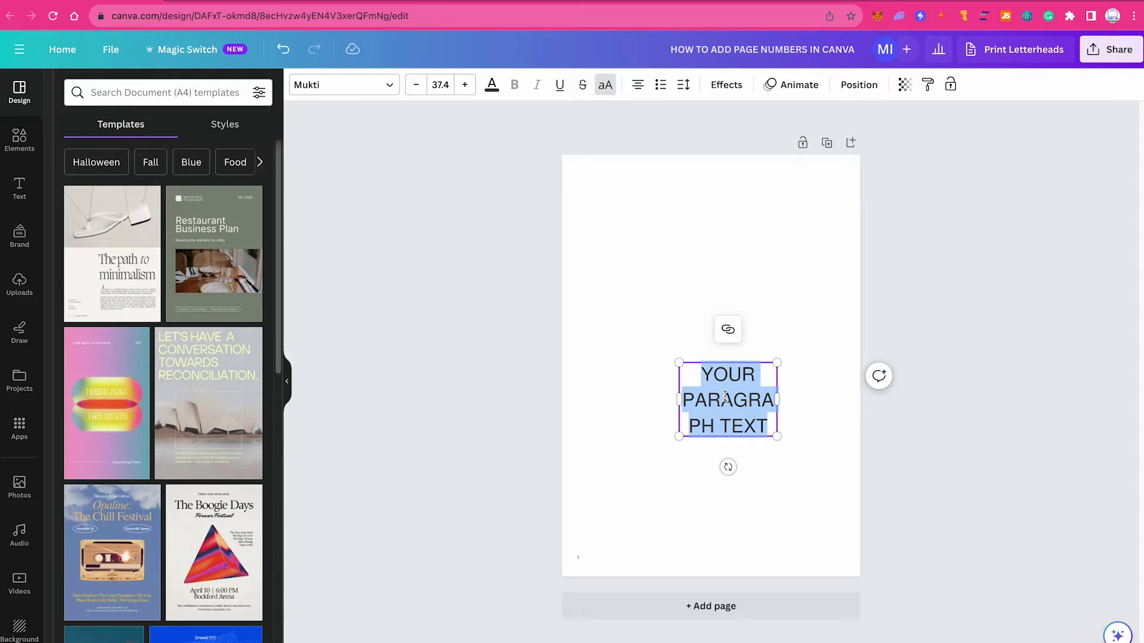
type("1")
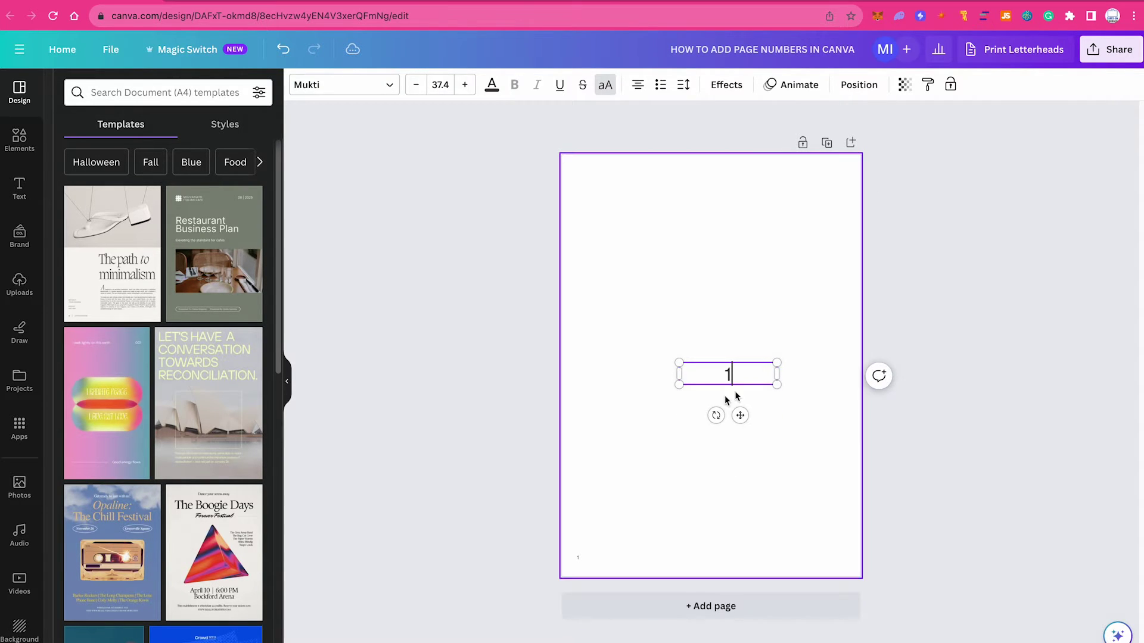
left_click(763, 363)
left_click(763, 364)
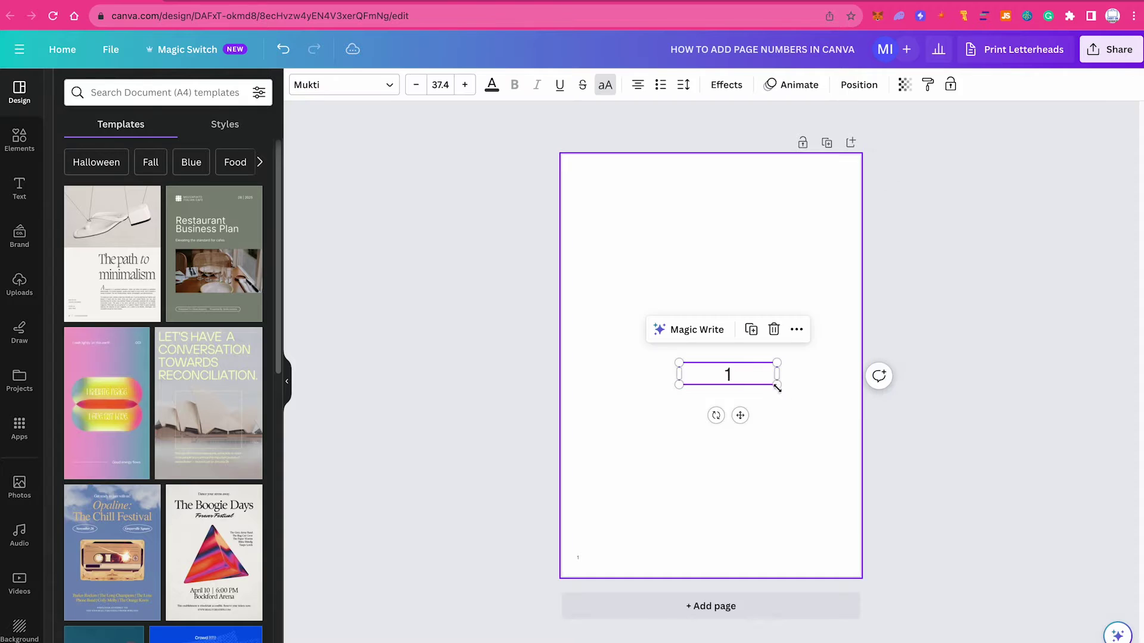
left_click_drag(776, 360, 744, 373)
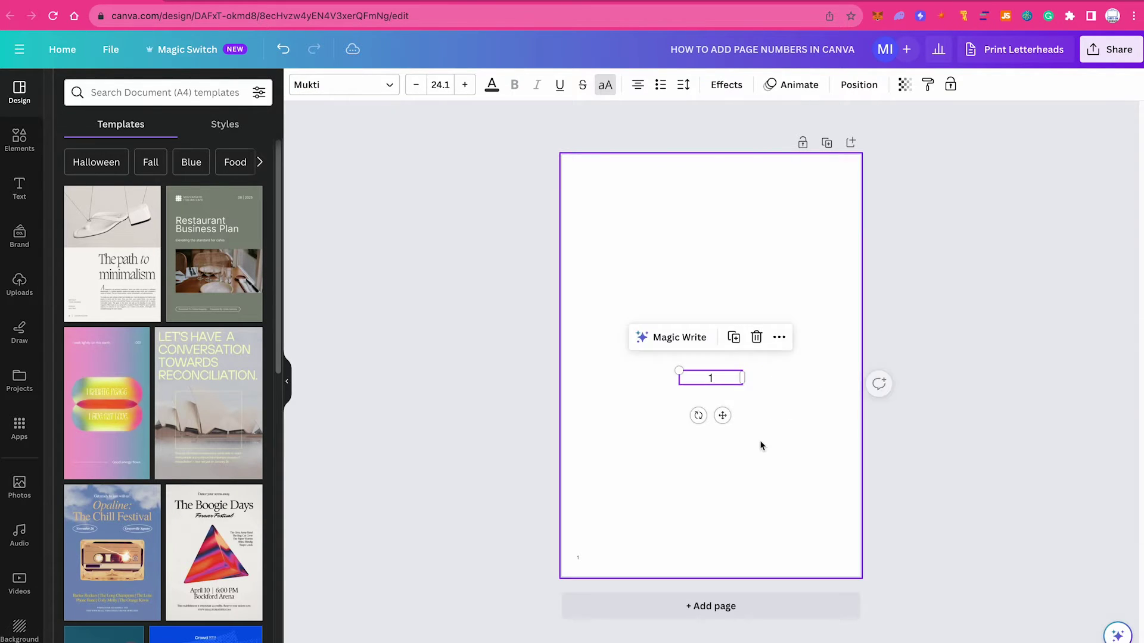
Step: Drag the number 1 text box from mid-page to the bottom-right corner, level with the footer number
left_click(761, 445)
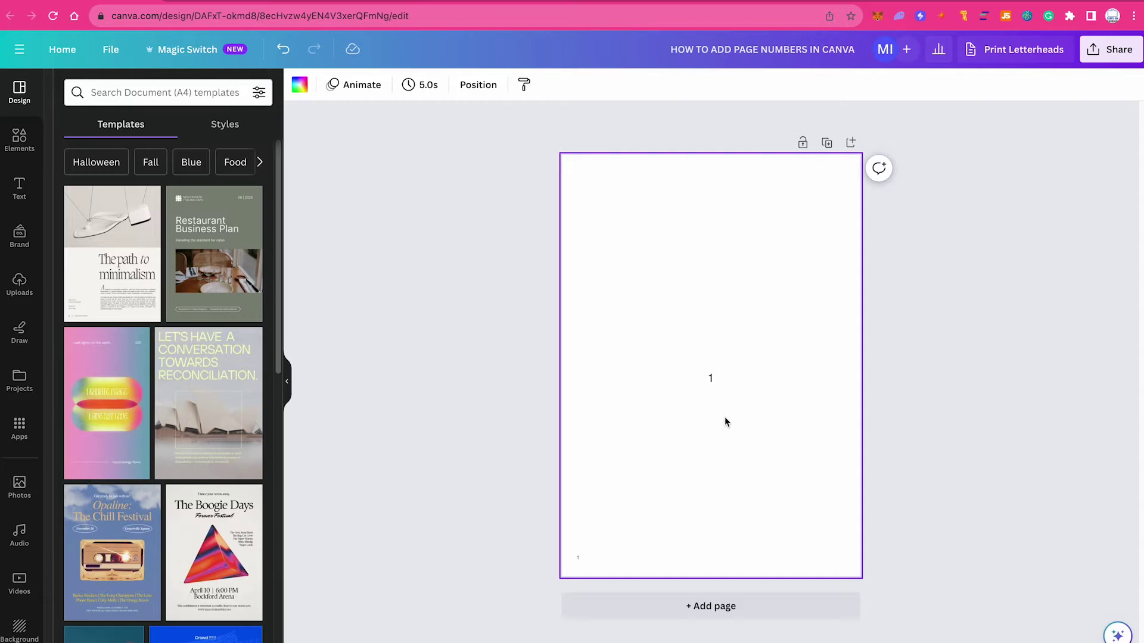
left_click(713, 380)
left_click_drag(712, 377, 840, 556)
left_click(924, 264)
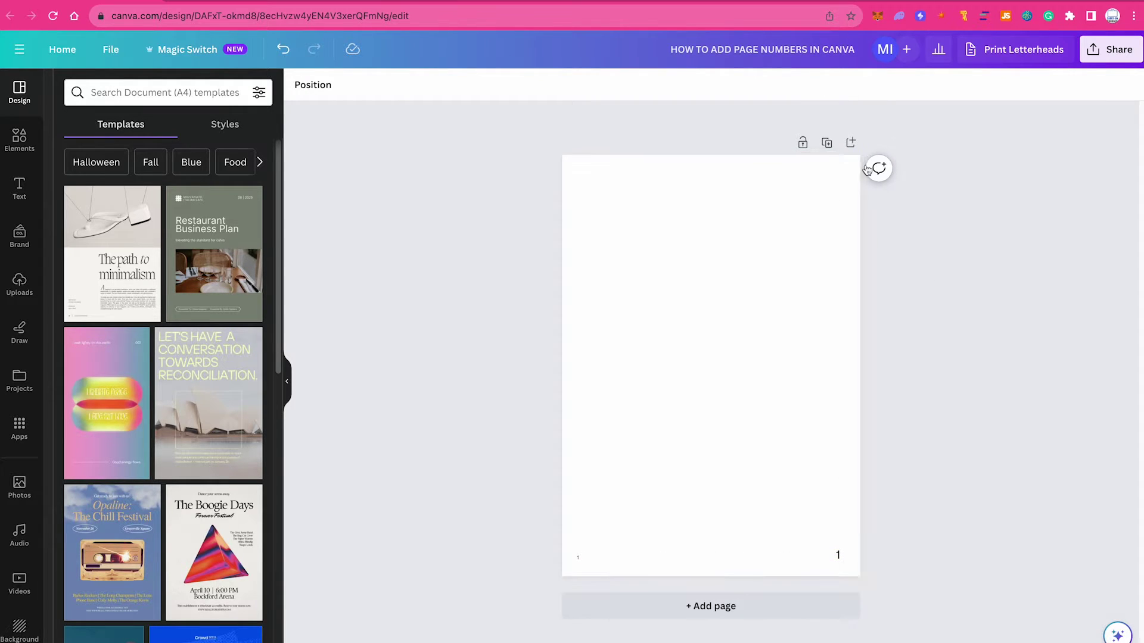
Step: Duplicate the numbered page four times
left_click(828, 145)
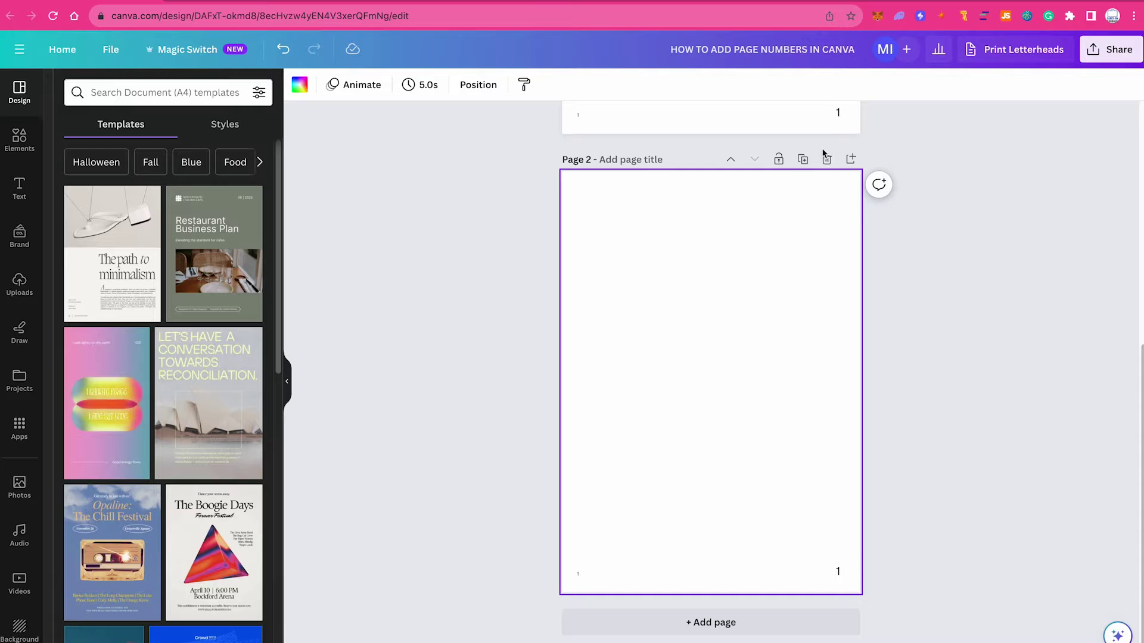
left_click(803, 157)
left_click(802, 159)
left_click(803, 158)
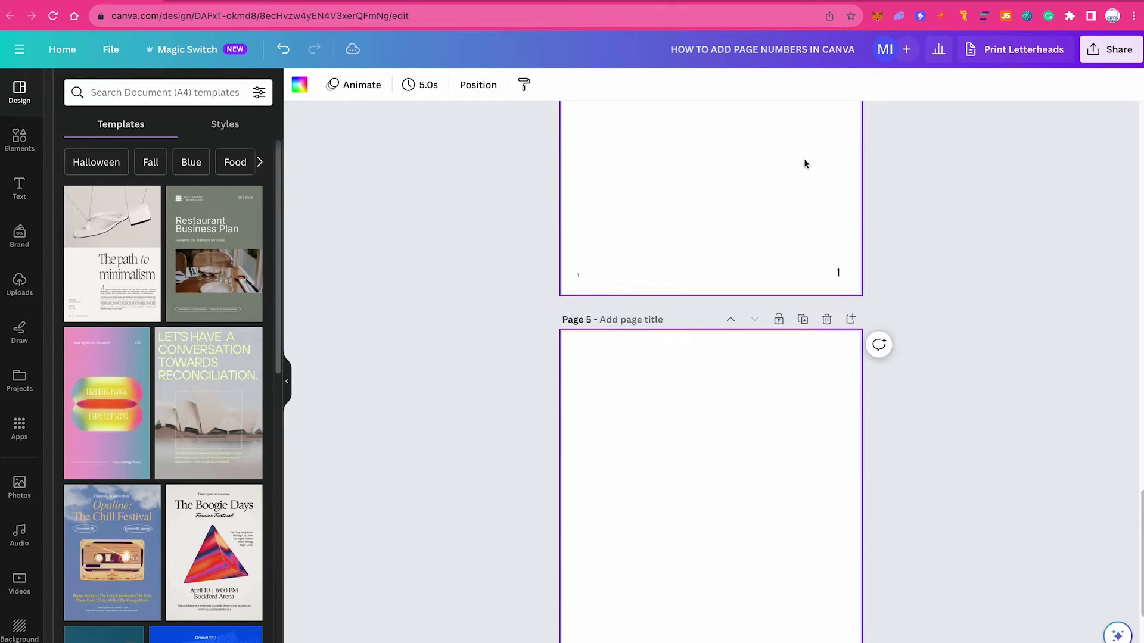
scroll(861, 370, "up", 15)
scroll(861, 370, "down", 1)
Step: Renumber the copied pages, retyping page 3's number as 3
left_click(837, 480)
scroll(863, 523, "down", 10)
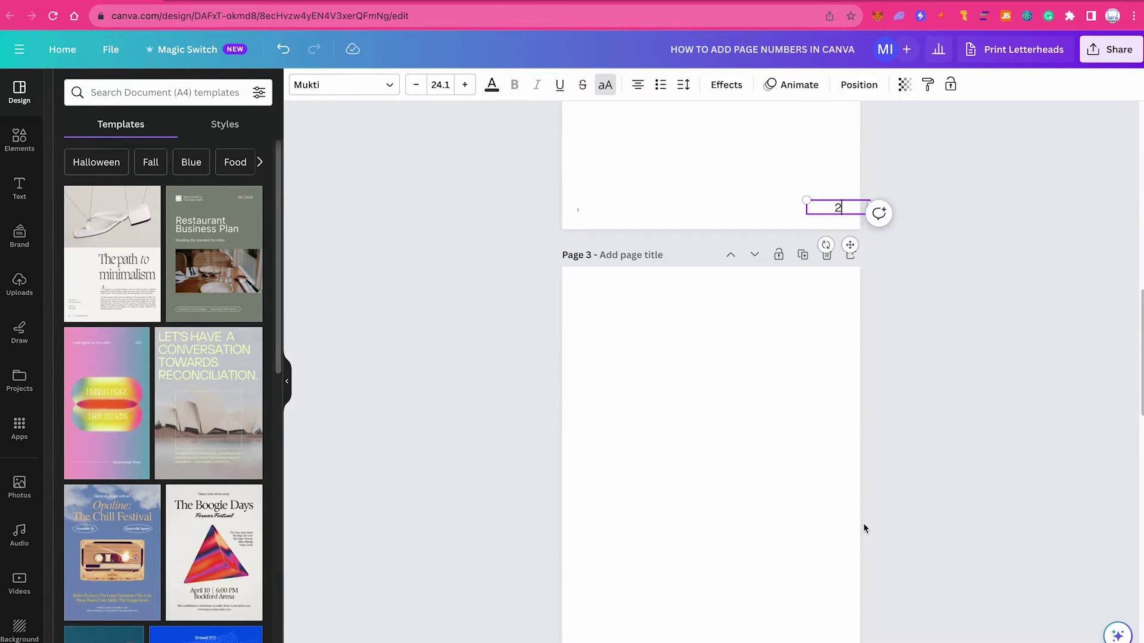
double_click(838, 517)
type("3")
scroll(850, 557, "down", 4)
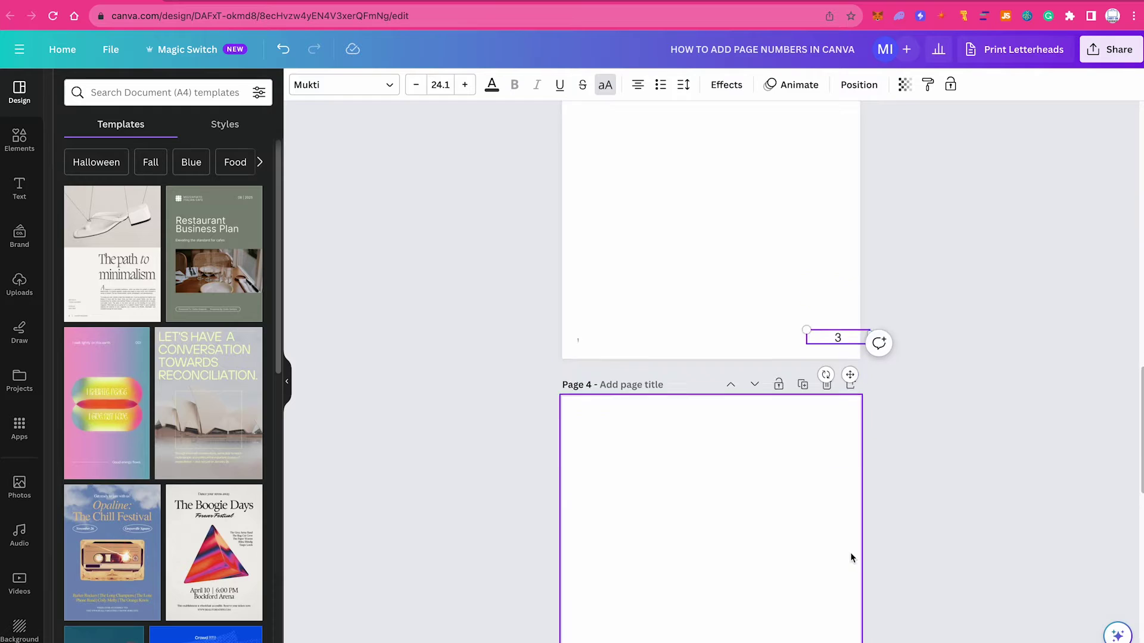
key("super+z")
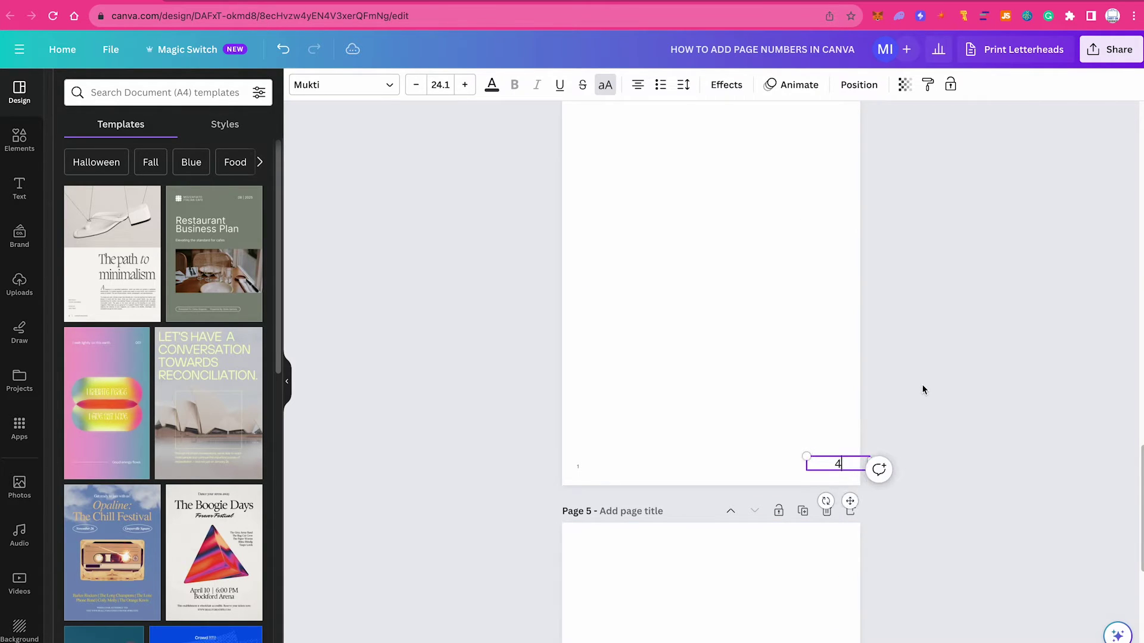
scroll(937, 466, "up", 15)
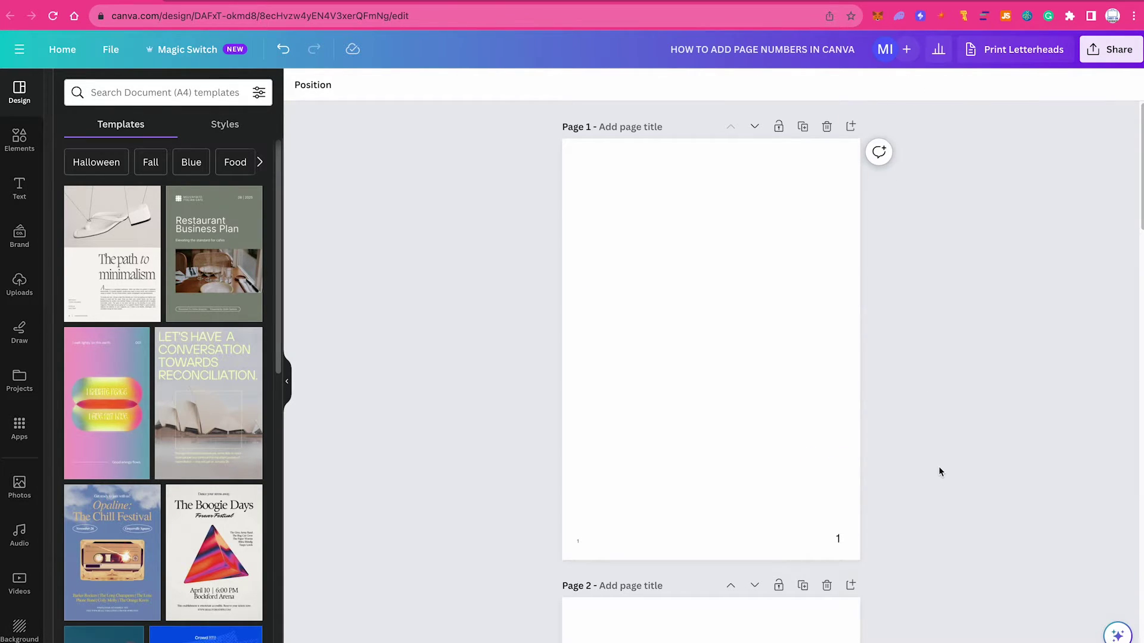
scroll(939, 466, "down", 3)
scroll(923, 429, "up", 3)
scroll(1110, 326, "down", 10)
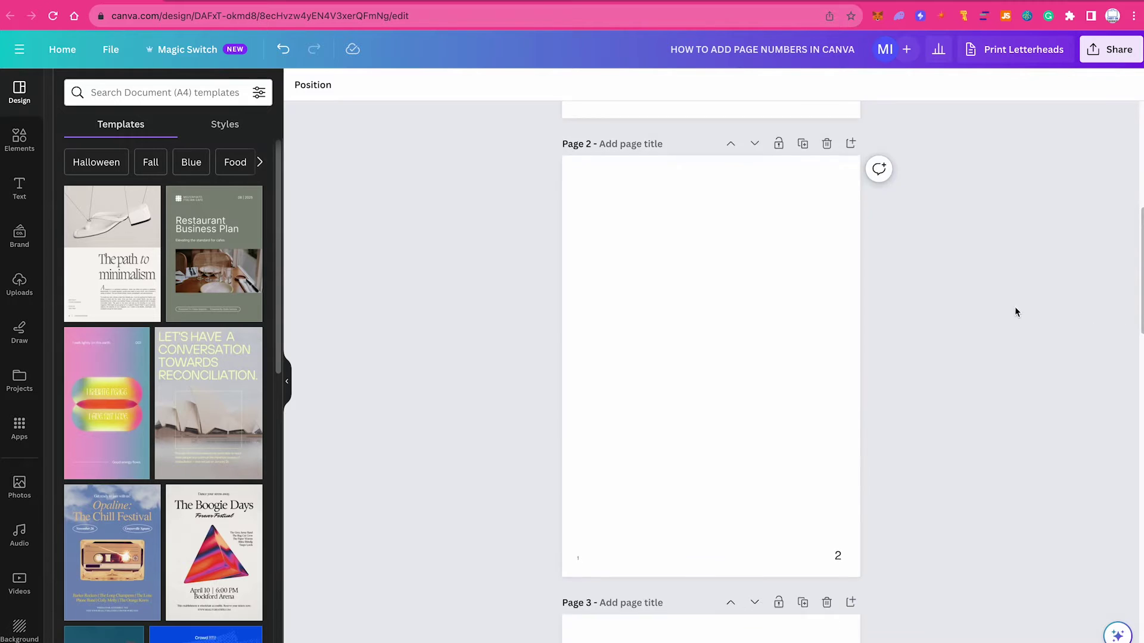
Step: Select page 2's number, then shift page 4's number to the left
left_click(827, 296)
scroll(863, 502, "down", 10)
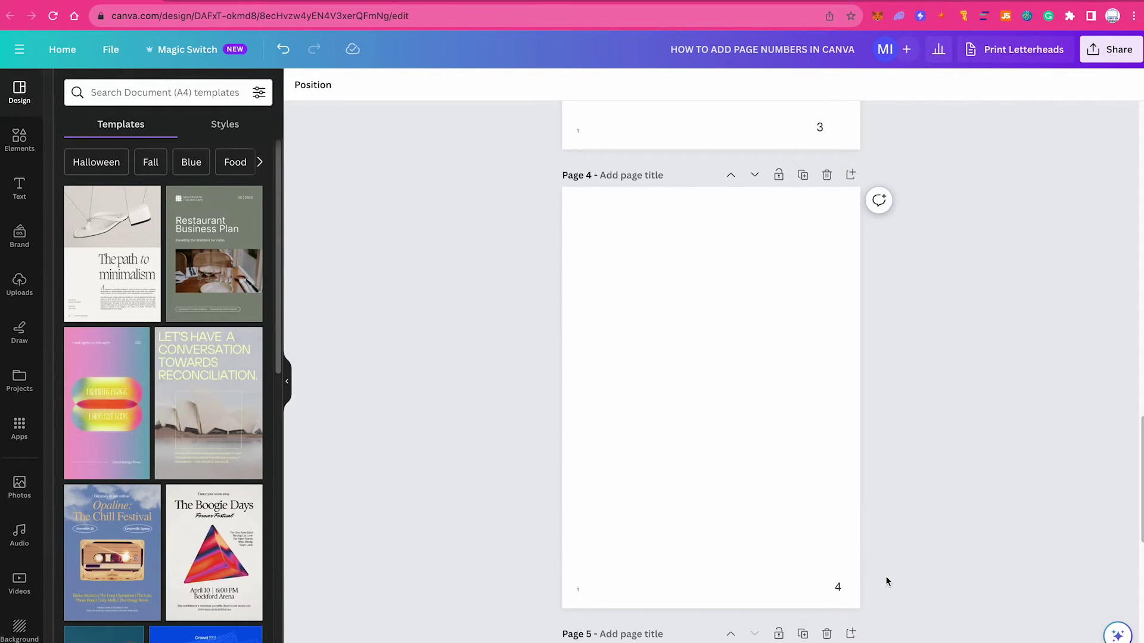
left_click_drag(837, 588, 805, 588)
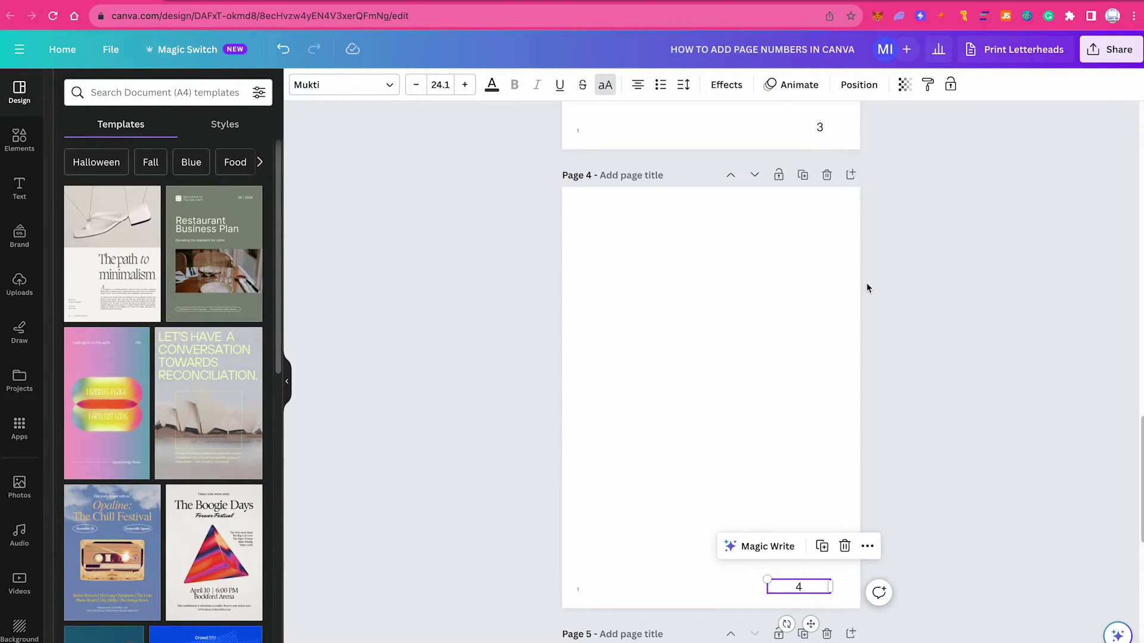
Step: Undo page 4's stray move and drag page 1's number left to X 165.66 mm
key("ctrl+z")
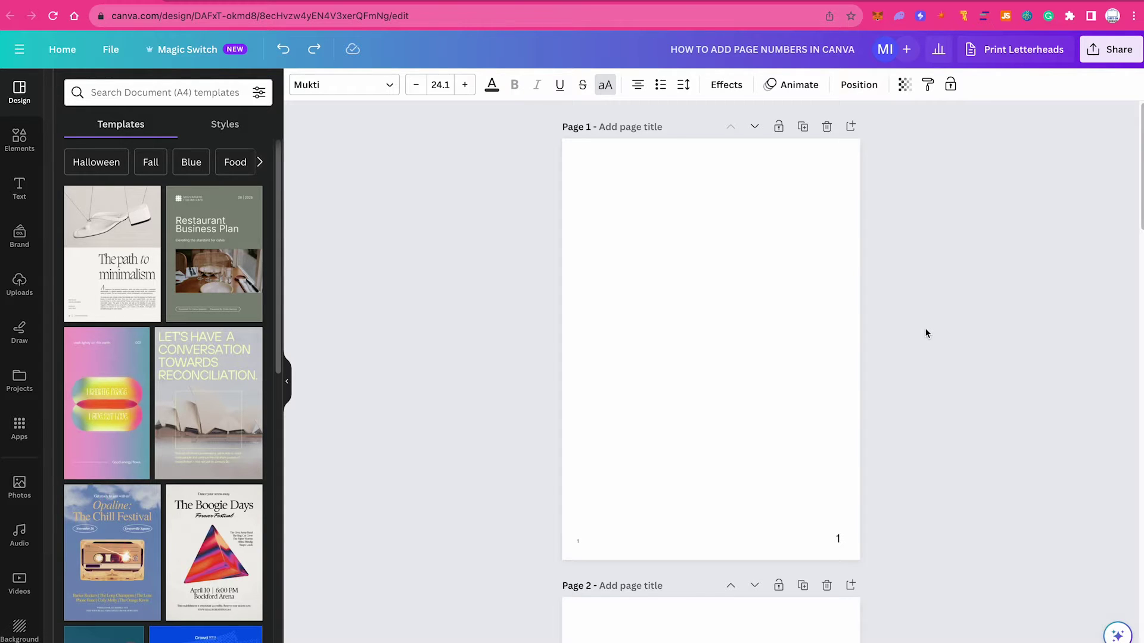
left_click(839, 539)
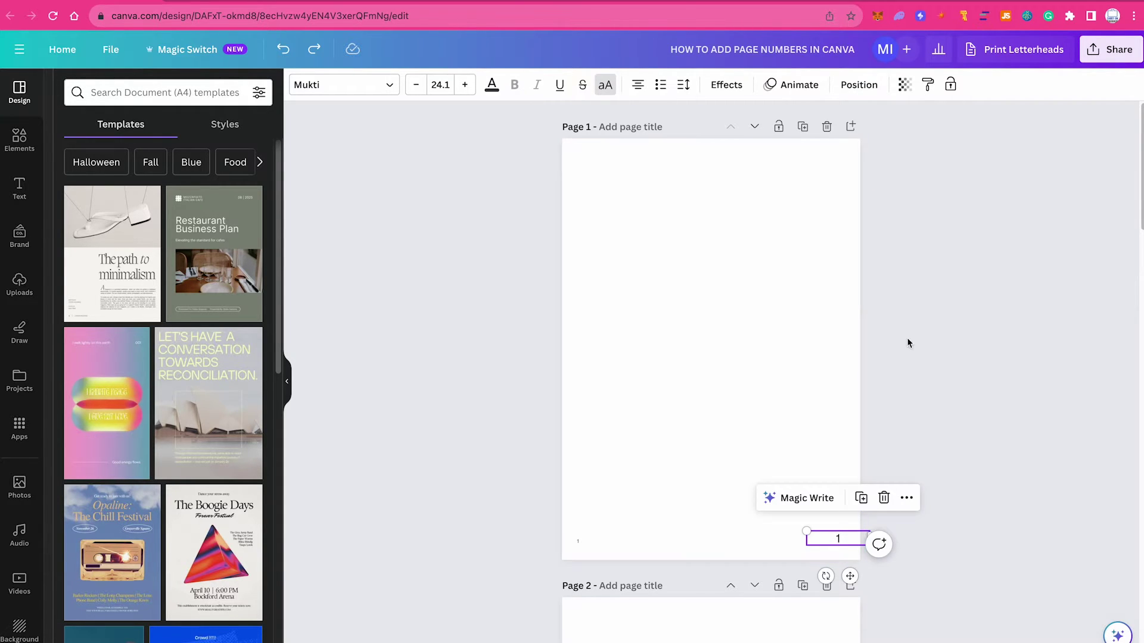
left_click(867, 84)
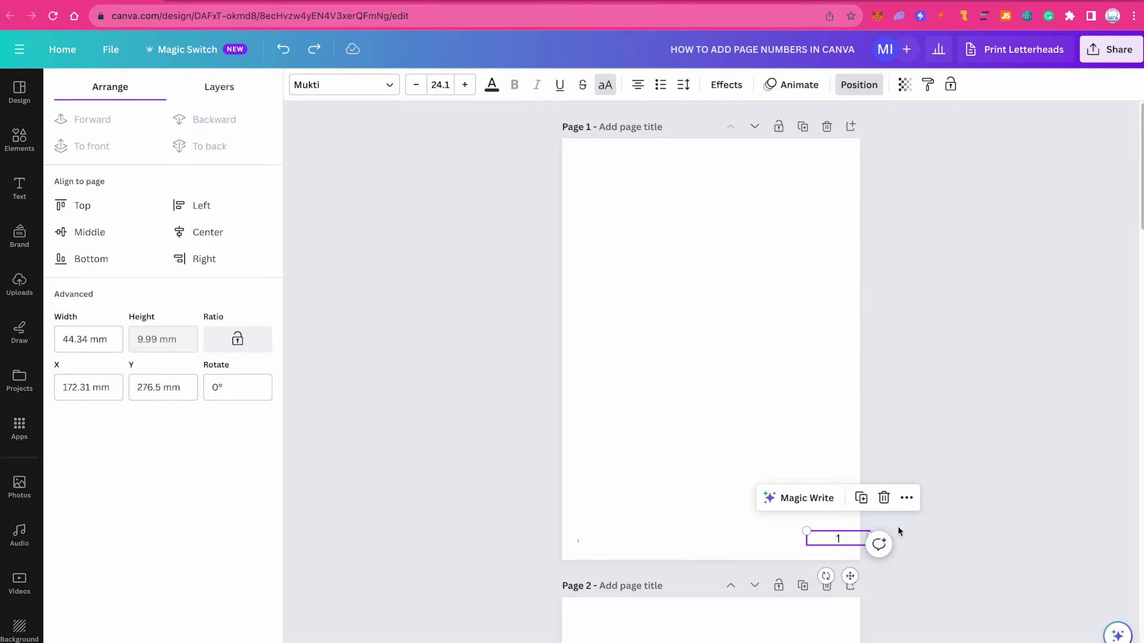
left_click_drag(842, 538, 830, 539)
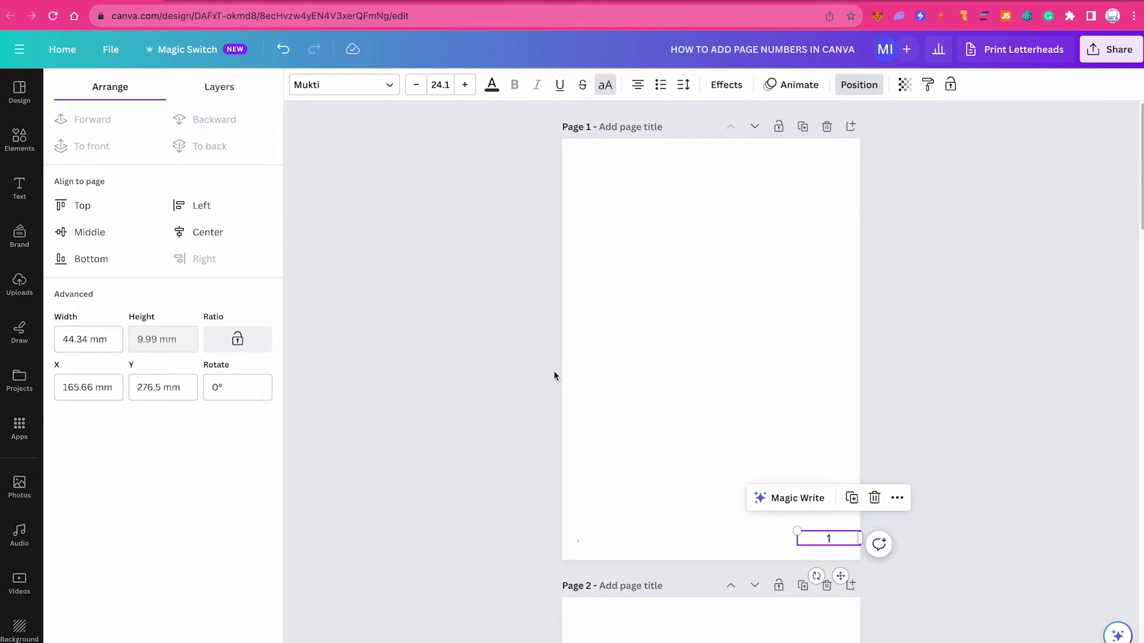
scroll(553, 371, "down", 9)
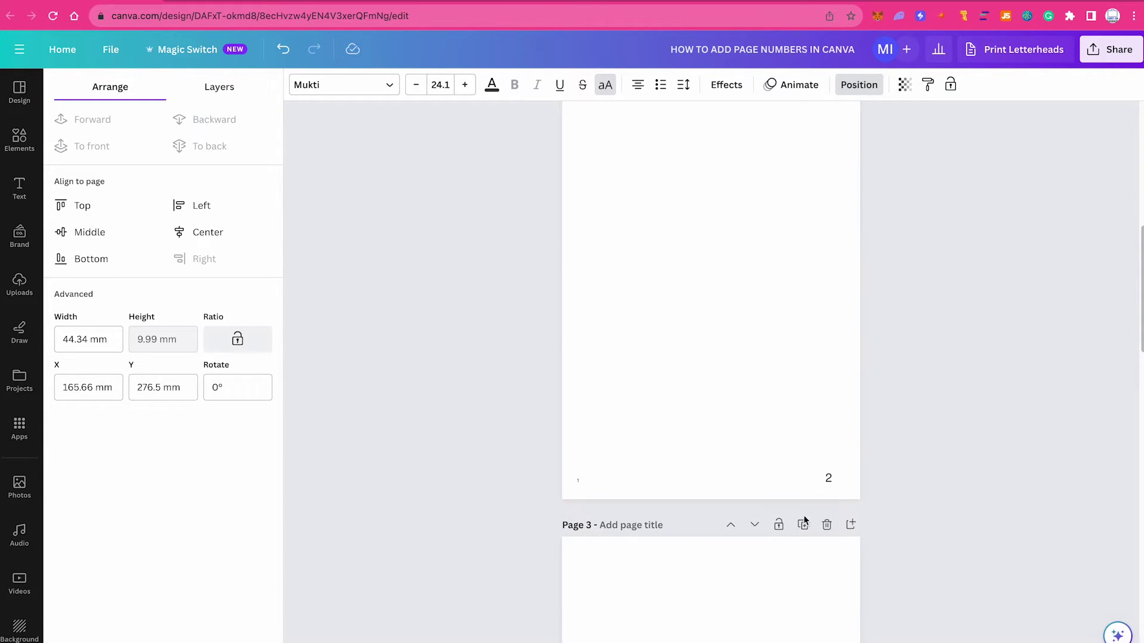
Step: Inspect page 2's number box width in the Position panel
left_click(832, 480)
left_click(832, 481)
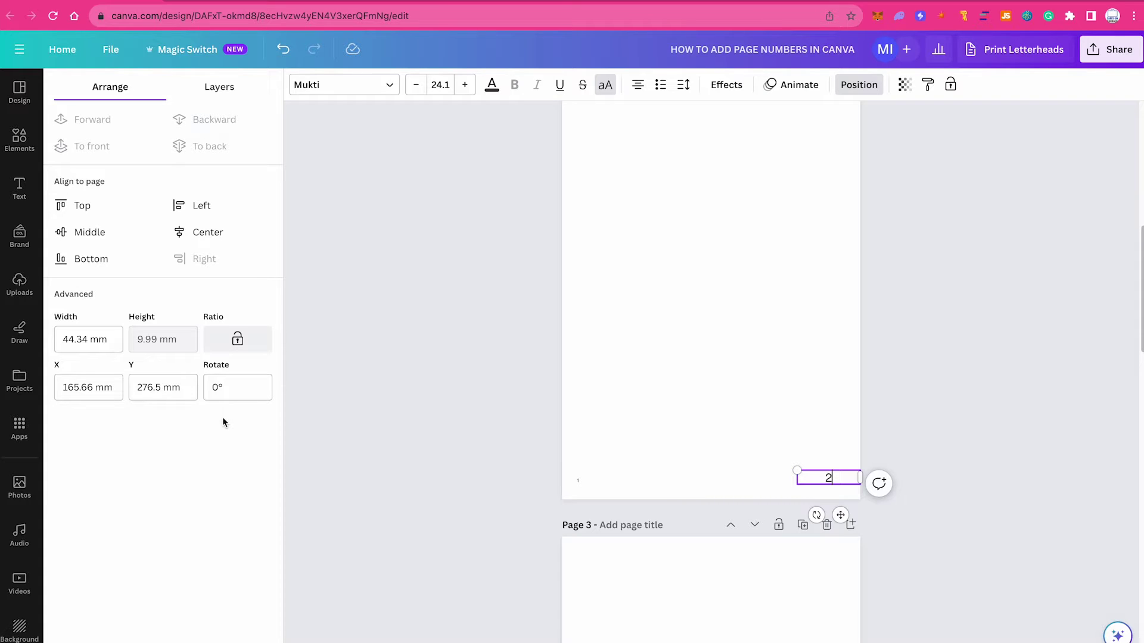
scroll(223, 417, "up", 2)
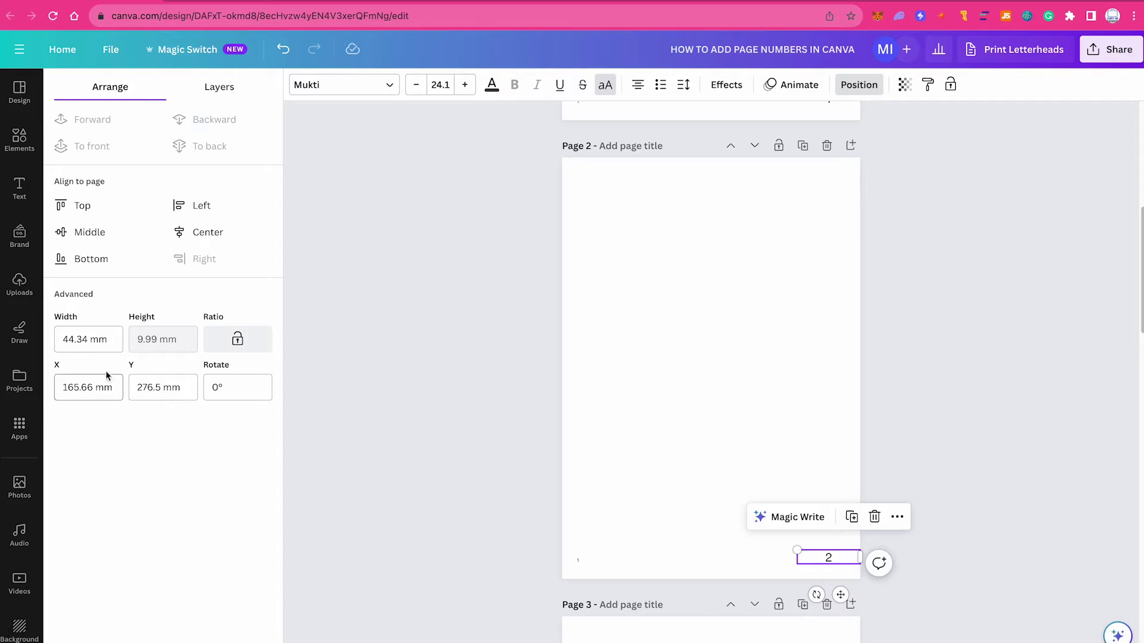
left_click(97, 339)
scroll(781, 343, "up", 2)
left_click(946, 352)
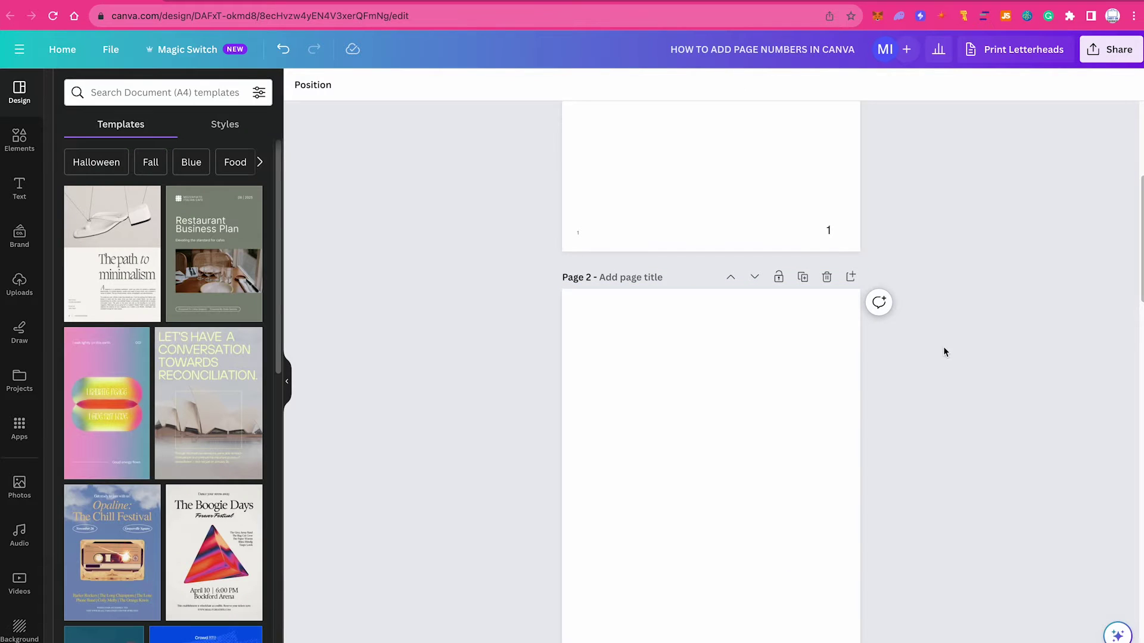
Step: Check page 1's number width of 44.34 mm in Position, then select page 2's number
left_click(829, 230)
left_click(854, 90)
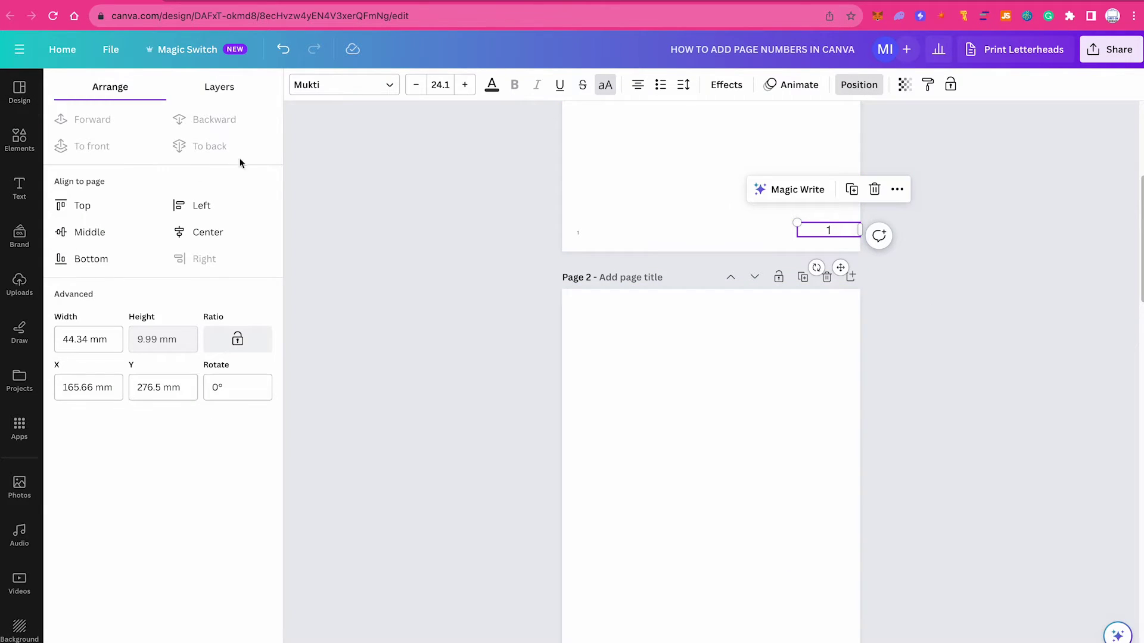
left_click(84, 339)
double_click(83, 339)
key("Right")
left_click(316, 299)
scroll(912, 247, "down", 4)
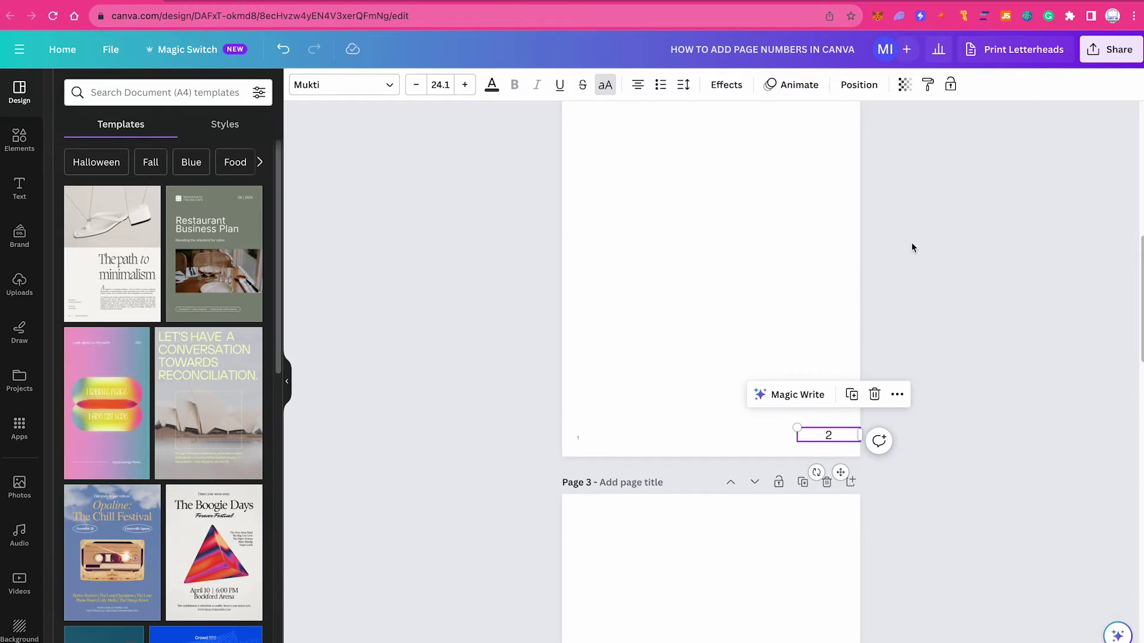
Step: Centre page 2's number horizontally on the page, moving it to X 82.83 mm
left_click(864, 88)
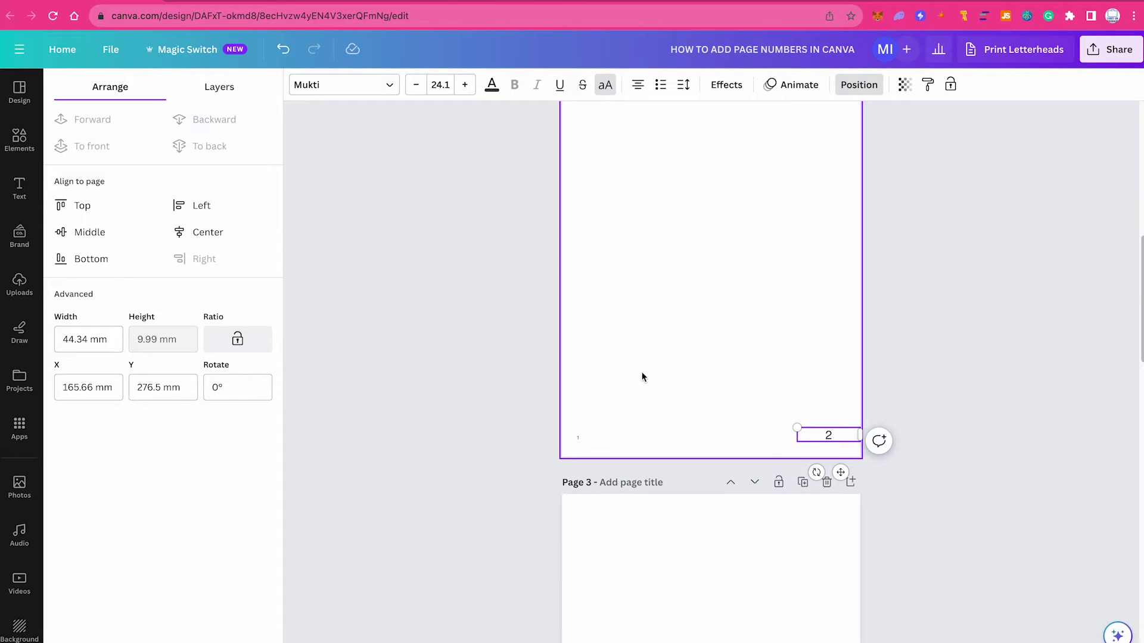
left_click(210, 231)
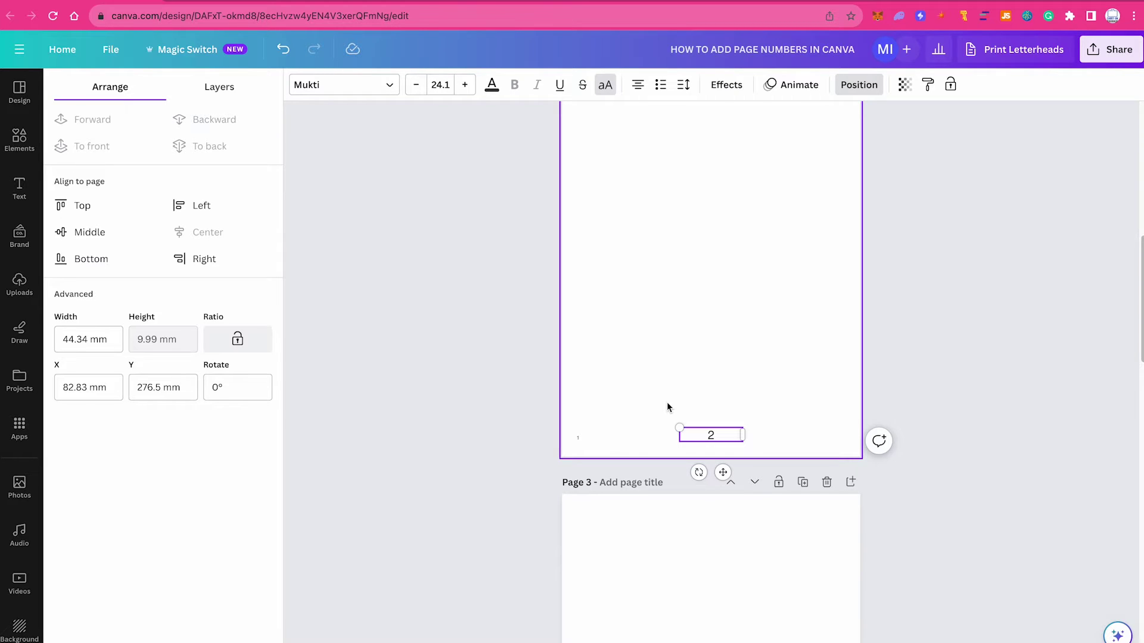
scroll(667, 407, "down", 12)
left_click(531, 356)
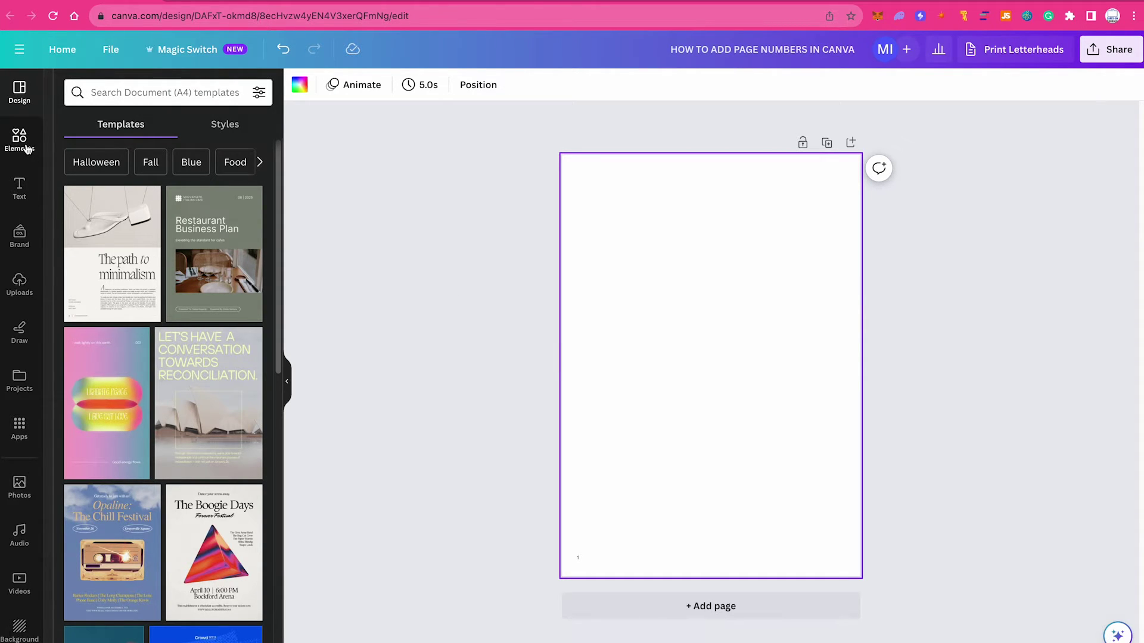
Step: Search Elements for 'numbers' and add the red circled 1 graphic to the page
left_click(334, 243)
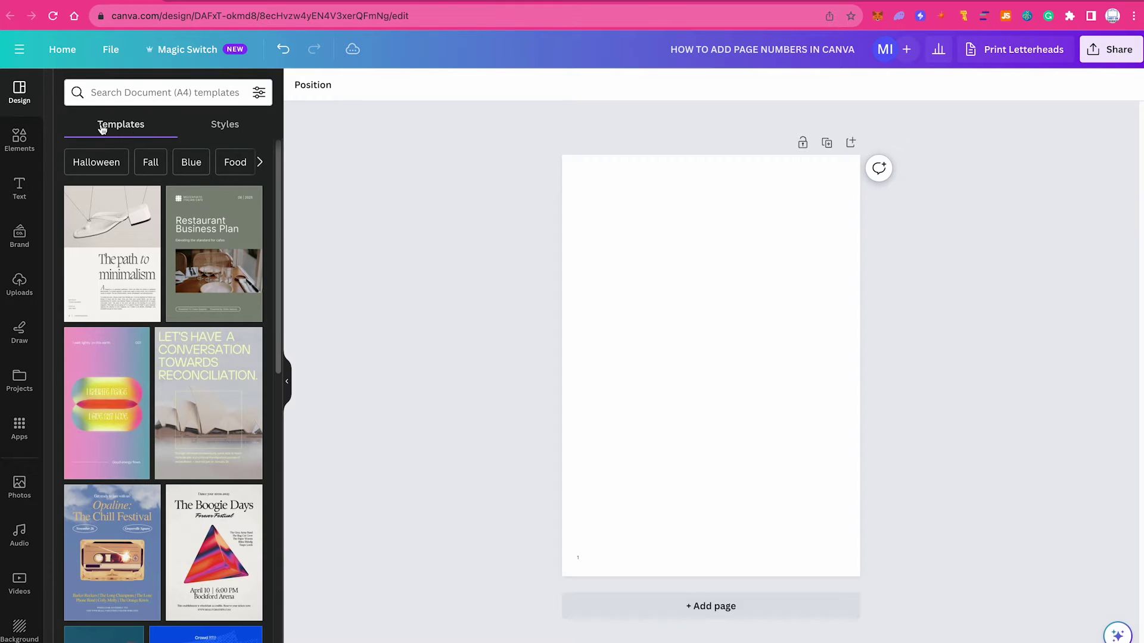
left_click(20, 139)
left_click(131, 92)
type("n")
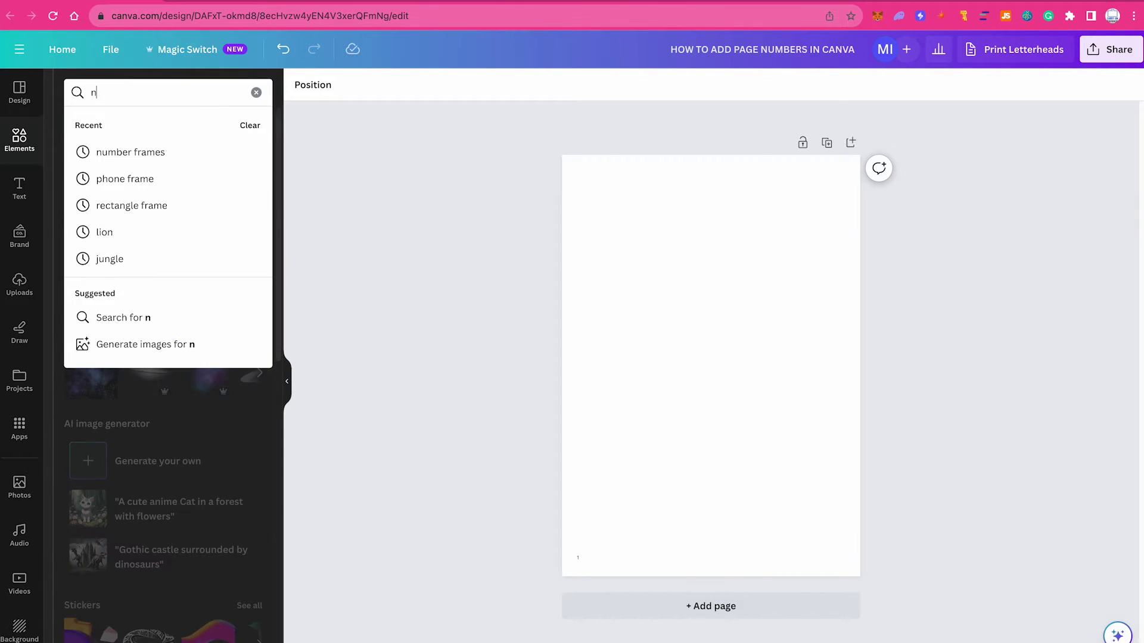
type("umbers")
key("Return")
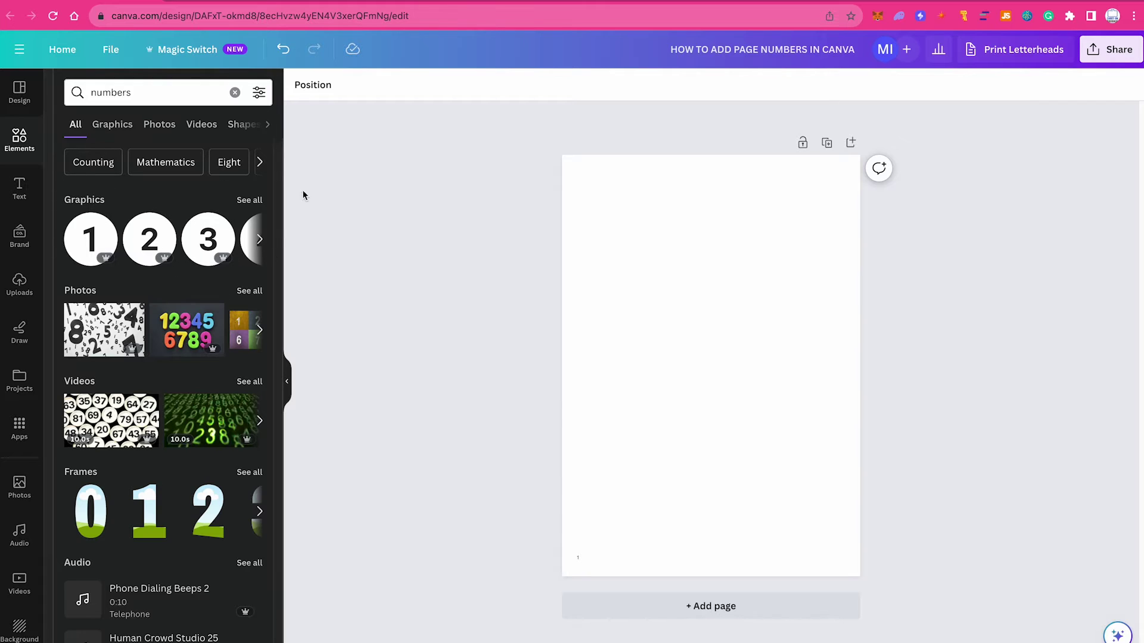
left_click(249, 200)
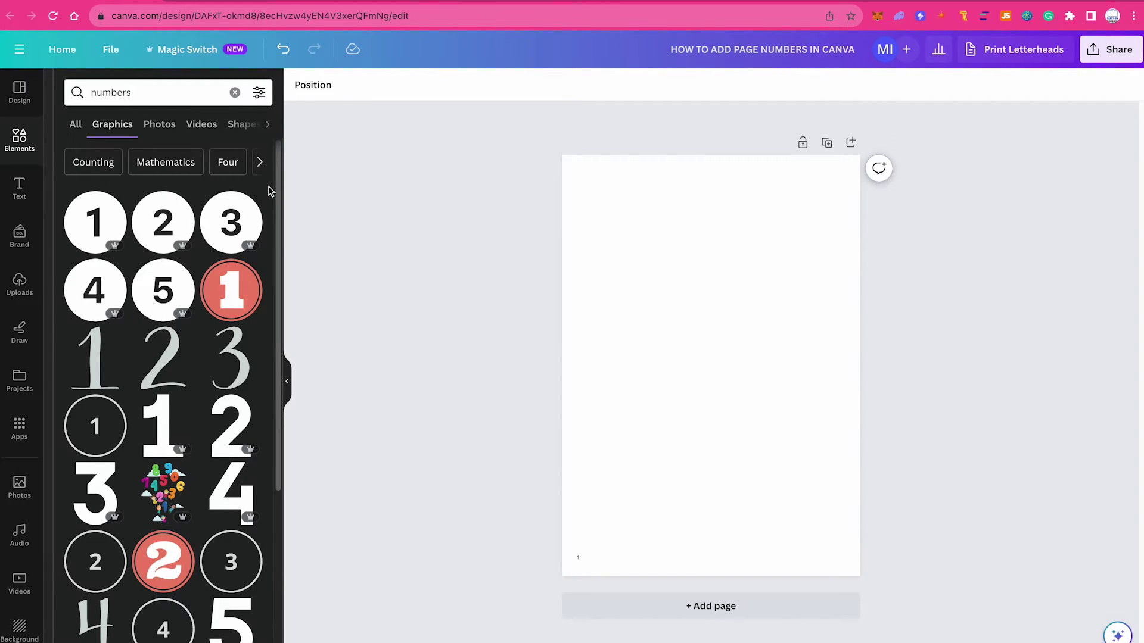
left_click(231, 290)
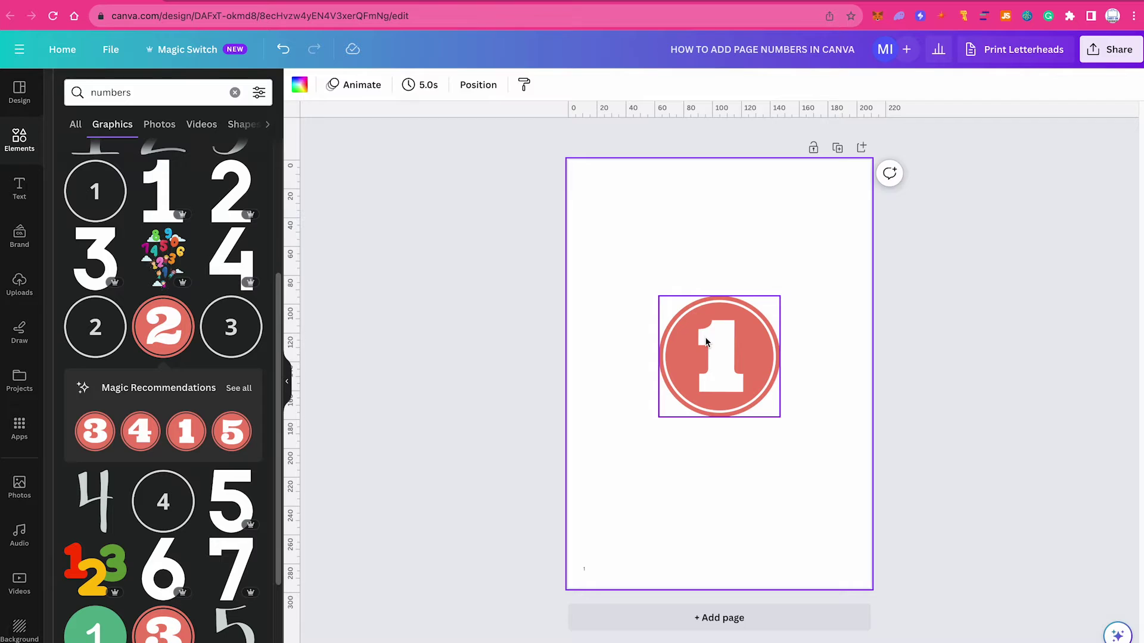
Step: Move and shrink the red 1 badge into the page's bottom-right corner
left_click_drag(711, 339, 794, 514)
left_click_drag(863, 460, 780, 543)
left_click_drag(759, 562, 840, 547)
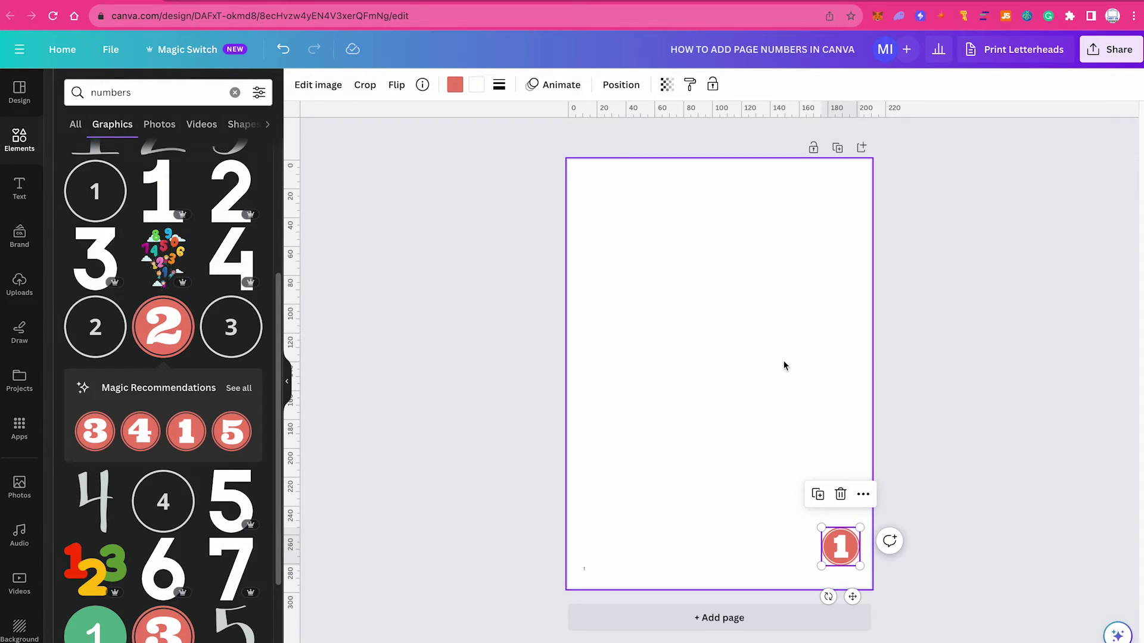
Step: Duplicate the badged page four times to make five pages
left_click(837, 148)
left_click(813, 153)
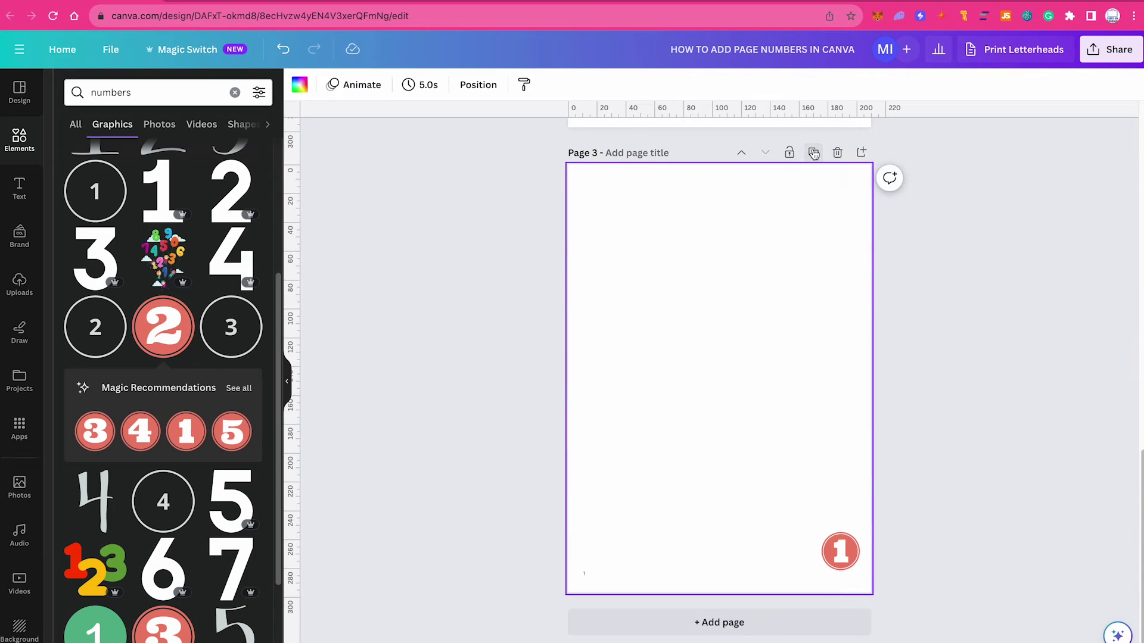
left_click(814, 153)
left_click(813, 154)
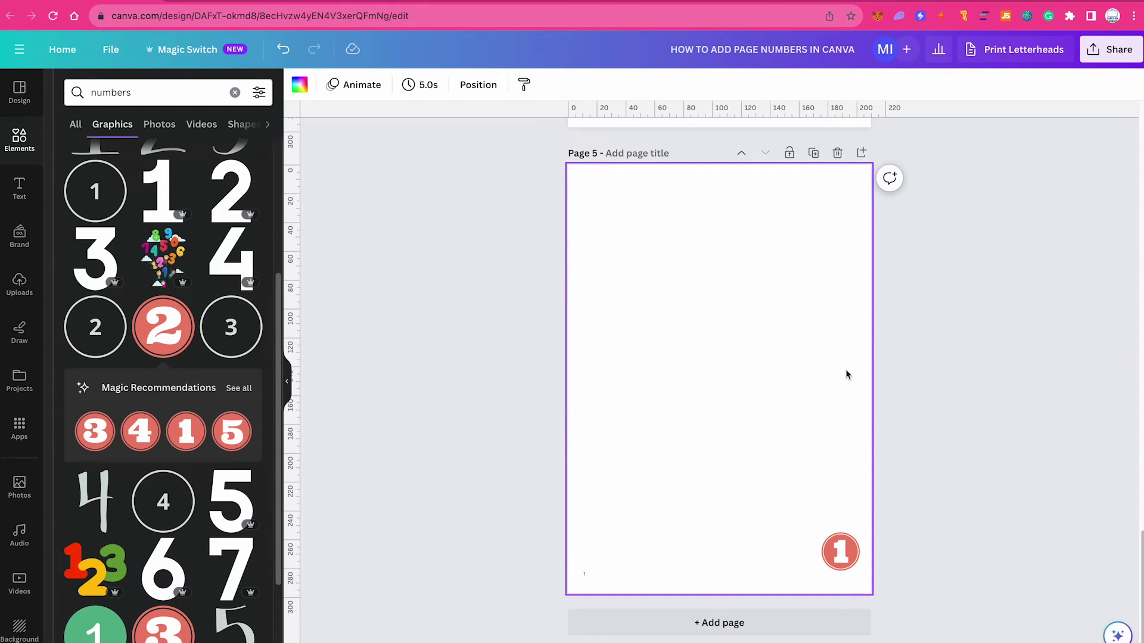
scroll(720, 575, "up", 15)
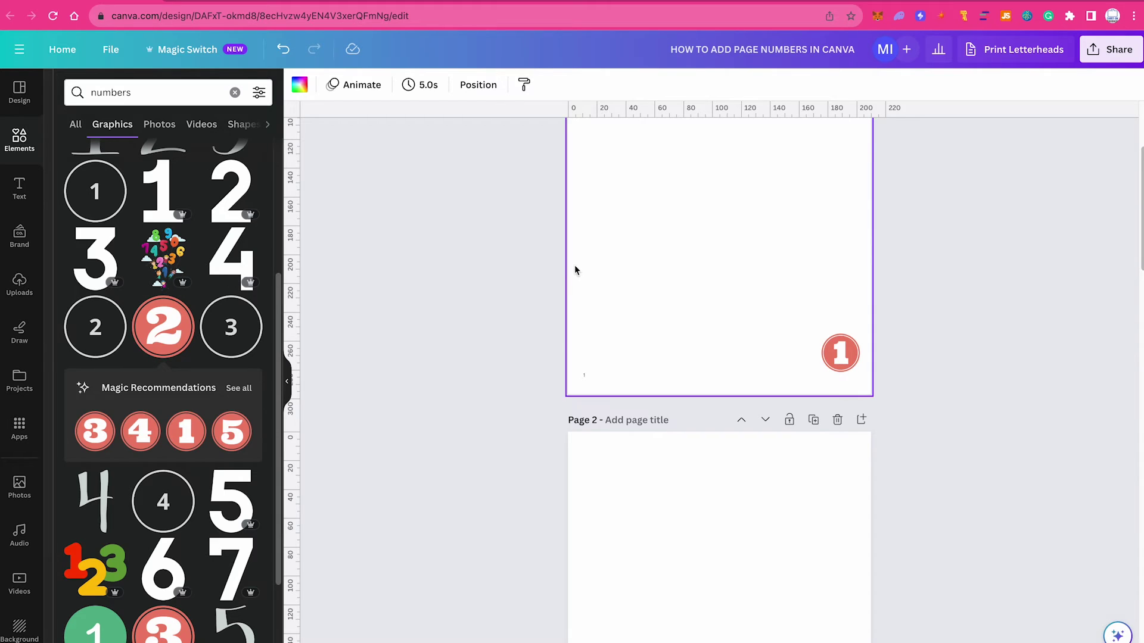
scroll(553, 279, "down", 2)
scroll(887, 484, "down", 6)
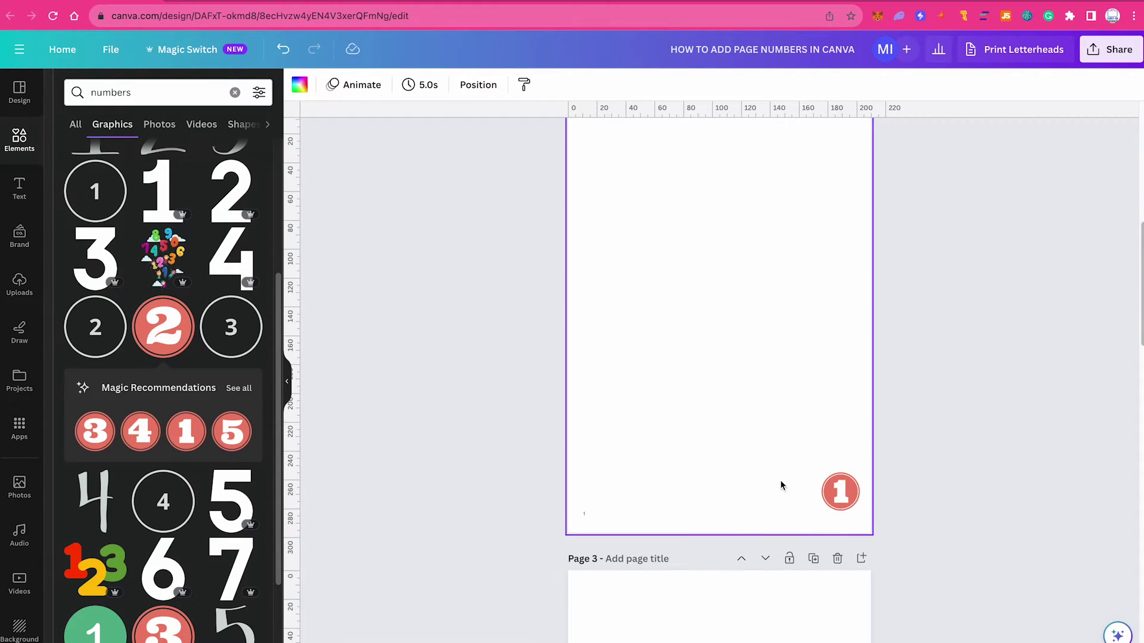
scroll(858, 507, "down", 20)
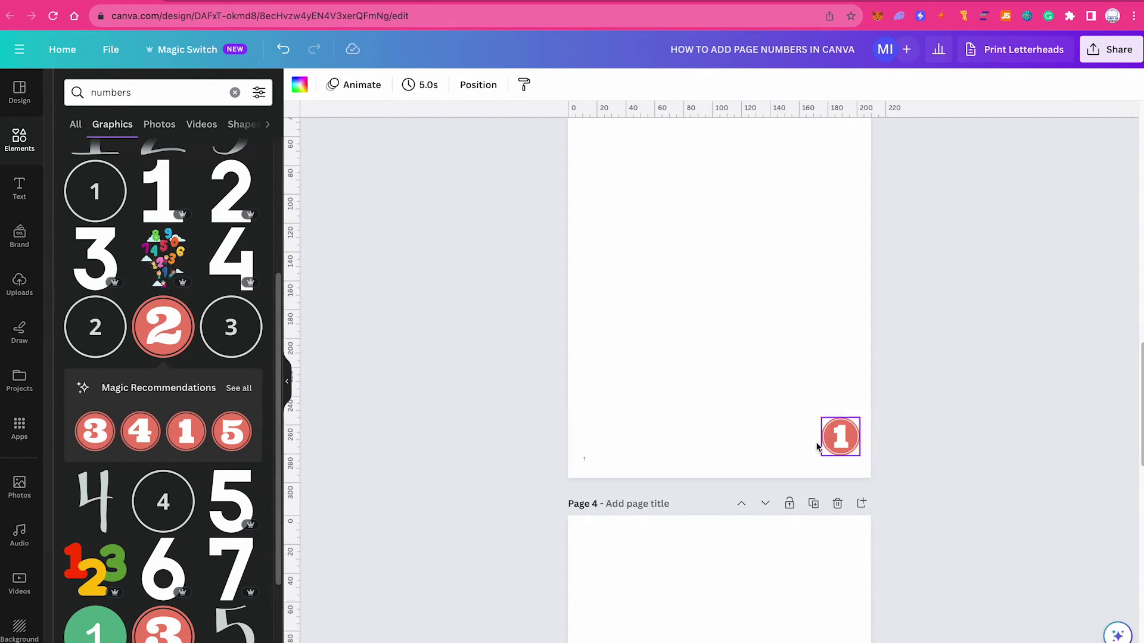
scroll(800, 548, "up", 10)
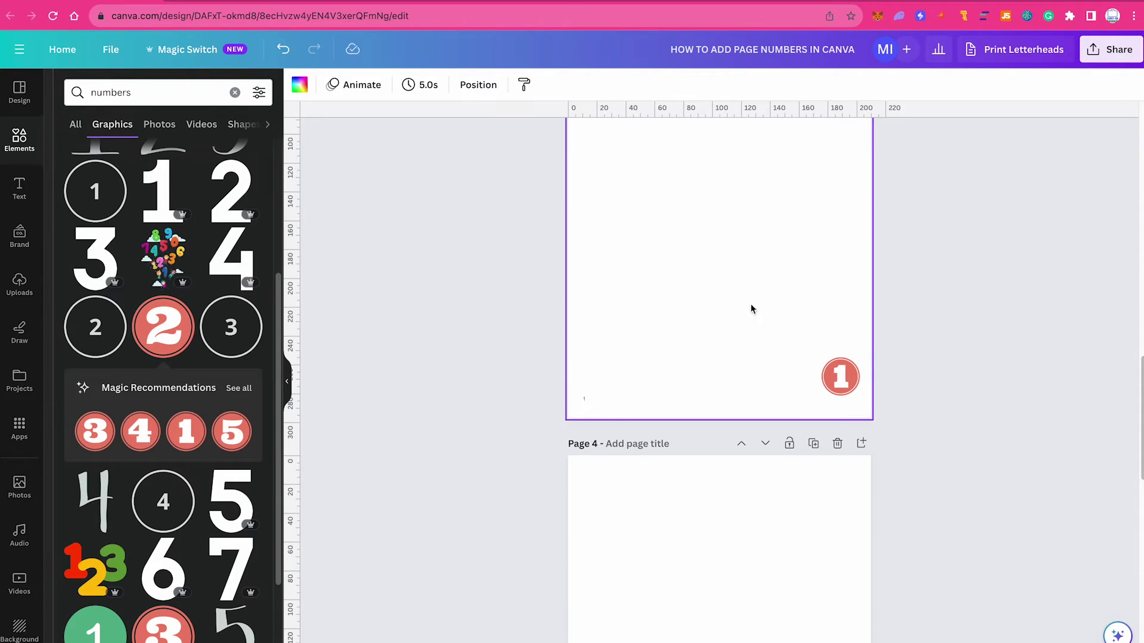
scroll(695, 327, "up", 20)
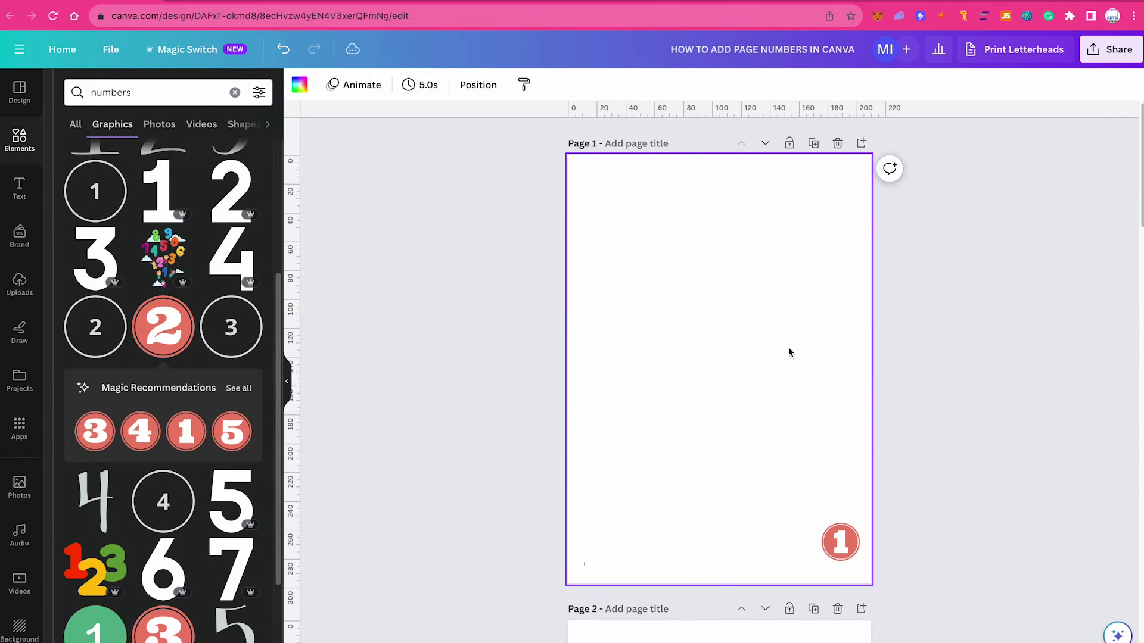
scroll(790, 352, "down", 12)
scroll(790, 353, "down", 1)
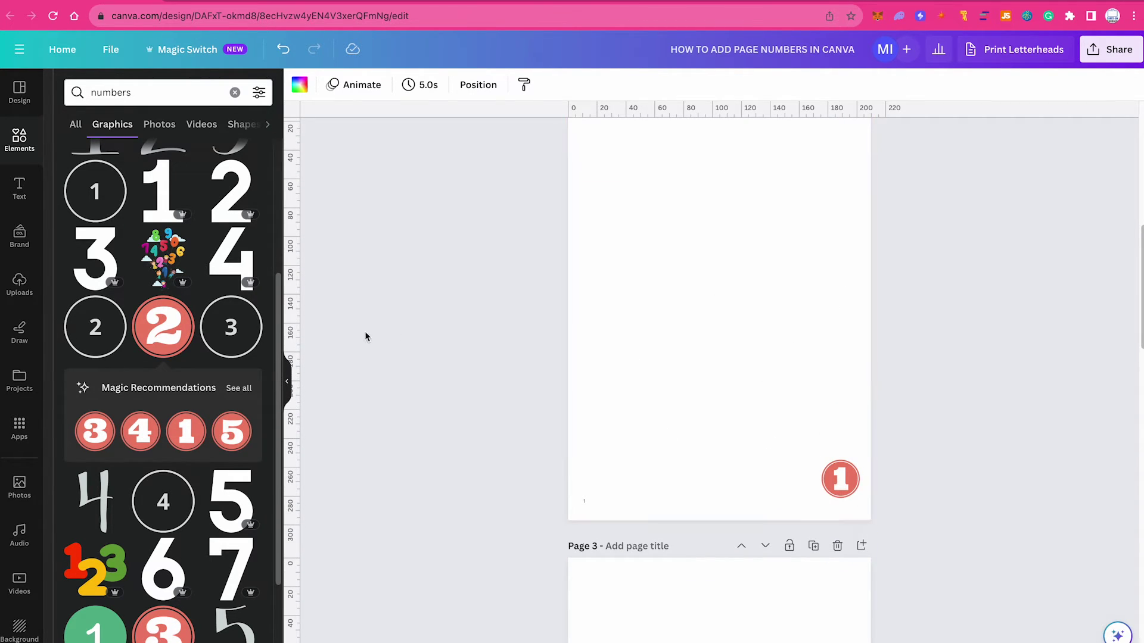
Step: Place a large red circled 2 on page 2, and red 3 and 4 badges on pages 3 and 4
left_click_drag(190, 320, 723, 429)
scroll(723, 429, "down", 4)
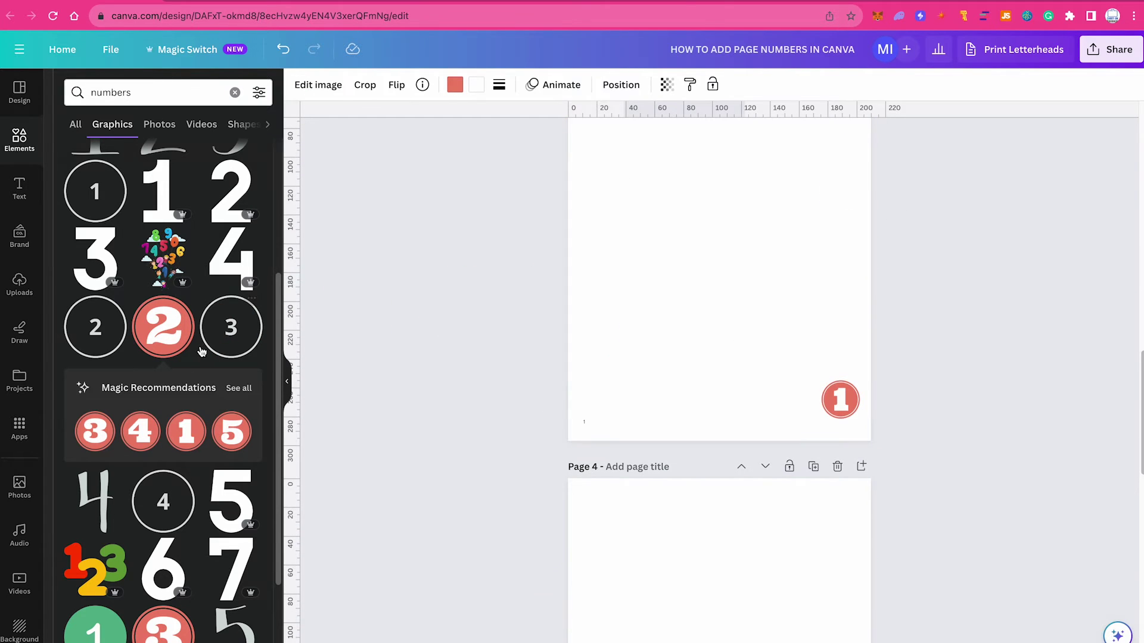
left_click(96, 431)
scroll(718, 357, "down", 5)
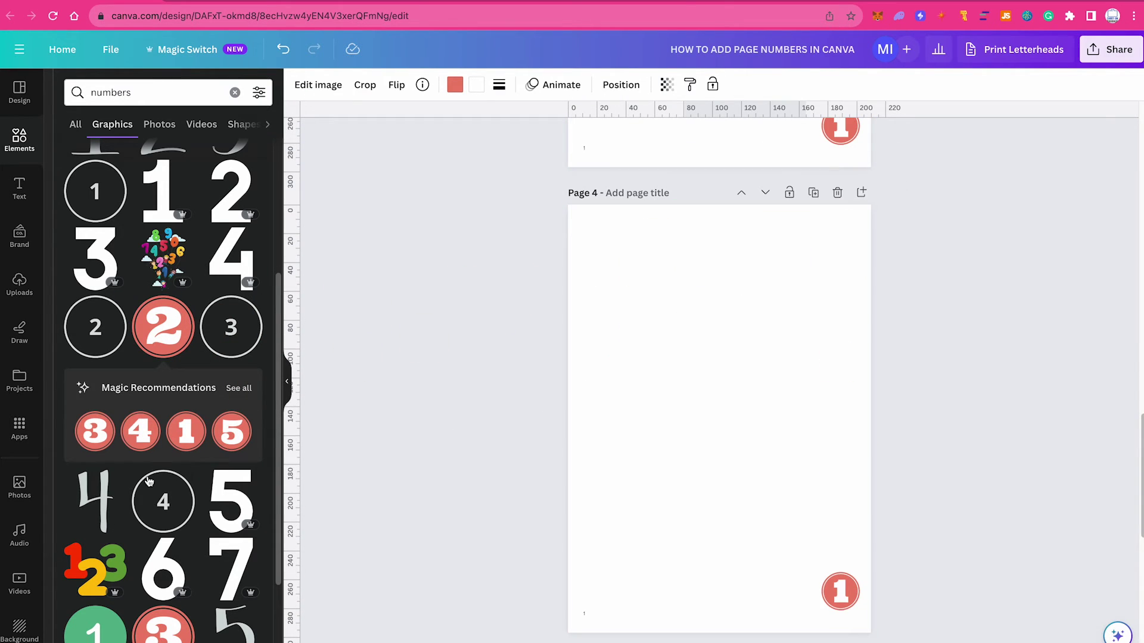
left_click(149, 440)
scroll(703, 470, "down", 7)
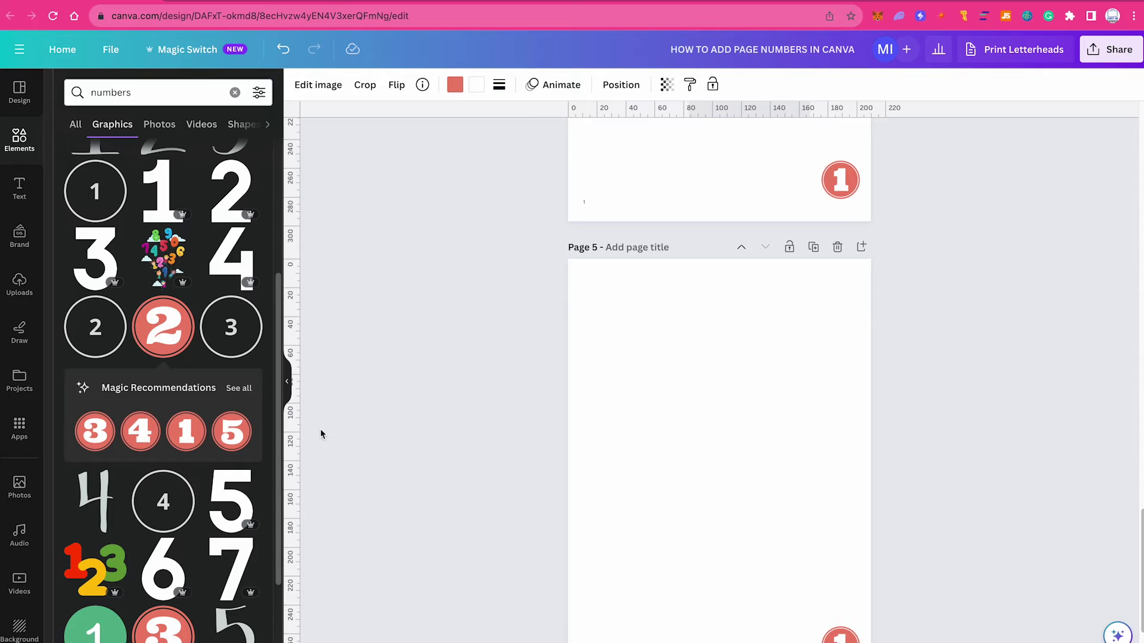
scroll(793, 370, "up", 15)
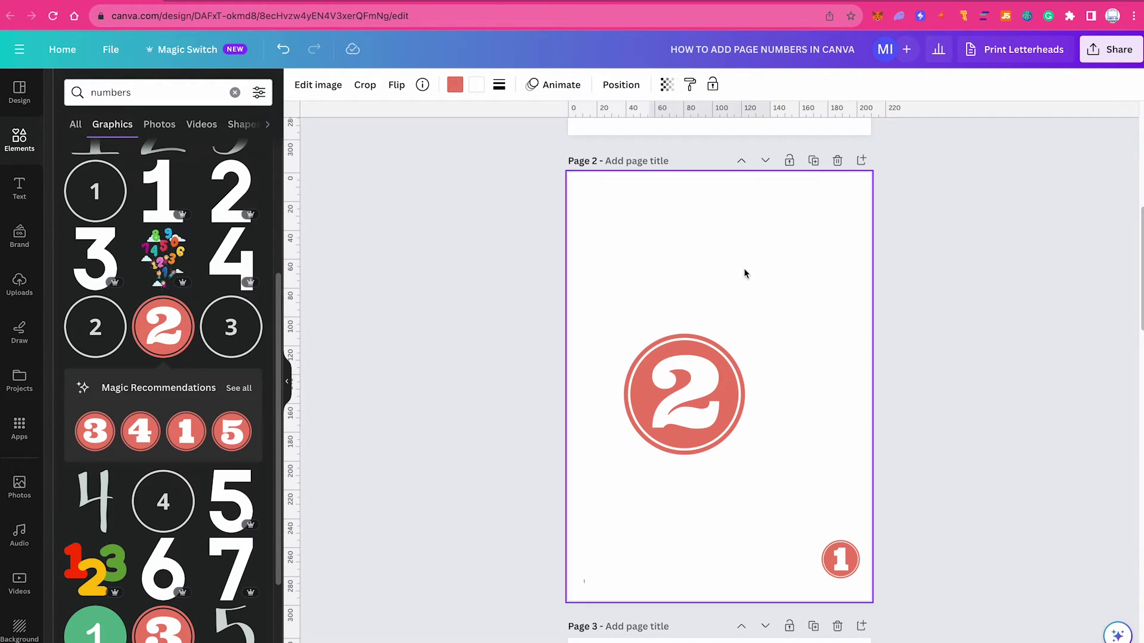
Step: Shrink page 2's 2 badge to 26.5 × 26.5 and place it in the bottom-right corner
left_click(833, 424)
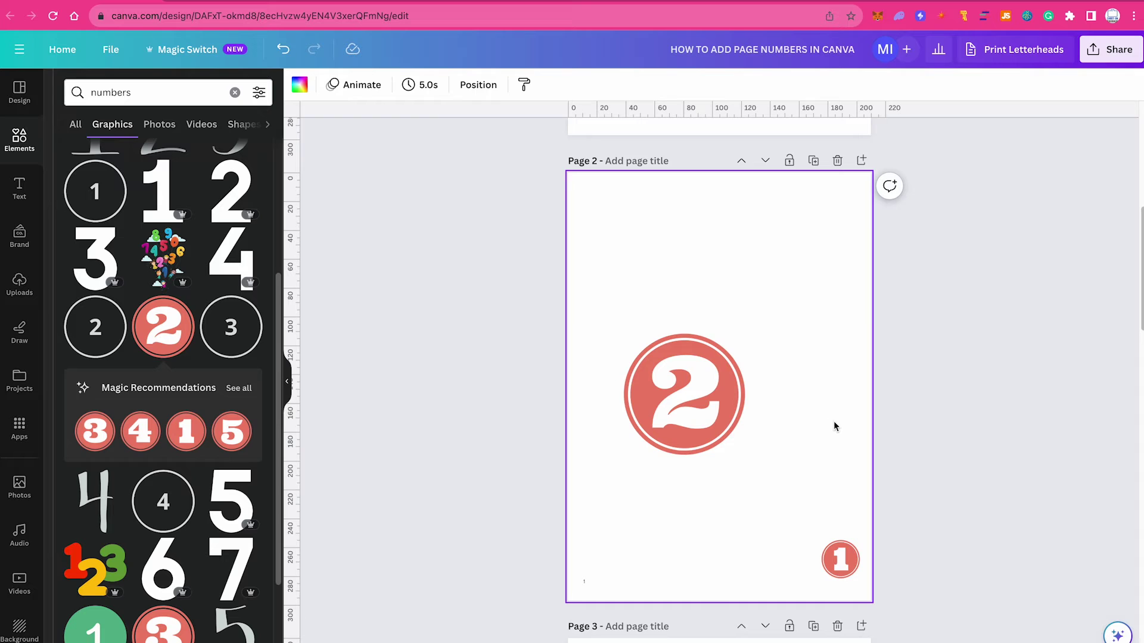
left_click(668, 382)
left_click_drag(701, 373, 769, 497)
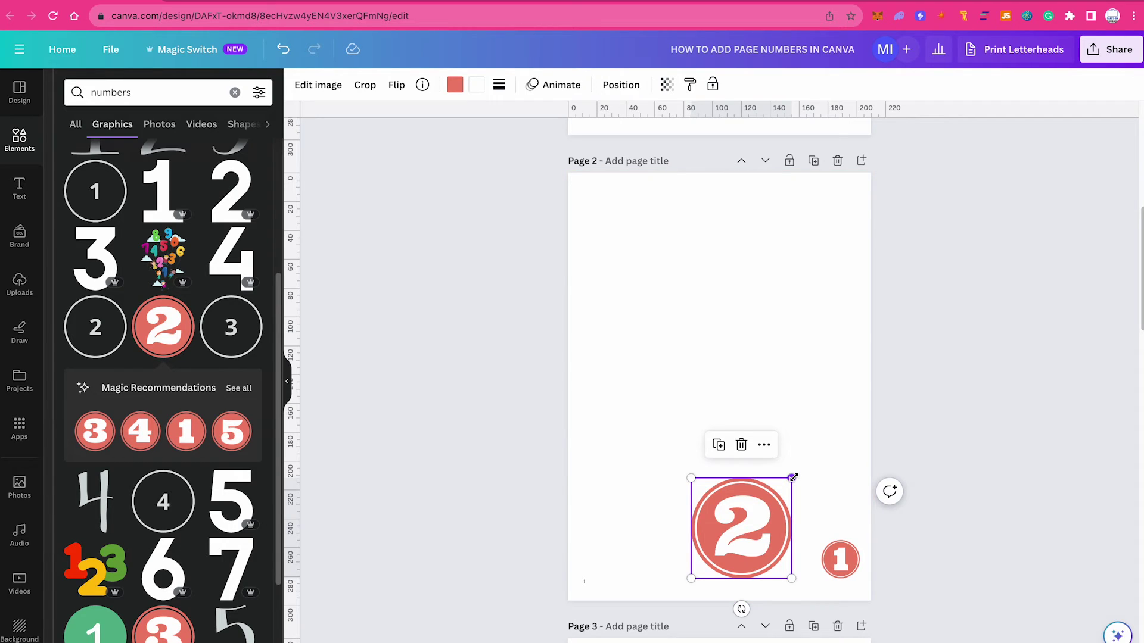
left_click_drag(791, 478, 743, 553)
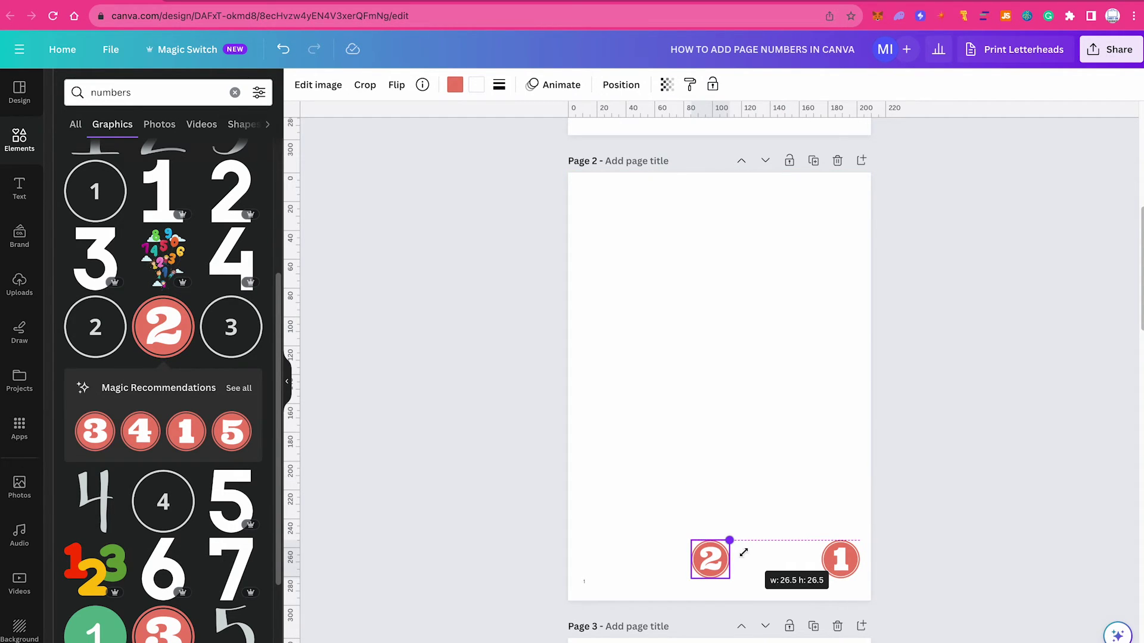
left_click_drag(713, 559, 846, 555)
Step: Deselect the 2 badge, scroll down to the next page and drag an element there
left_click(774, 433)
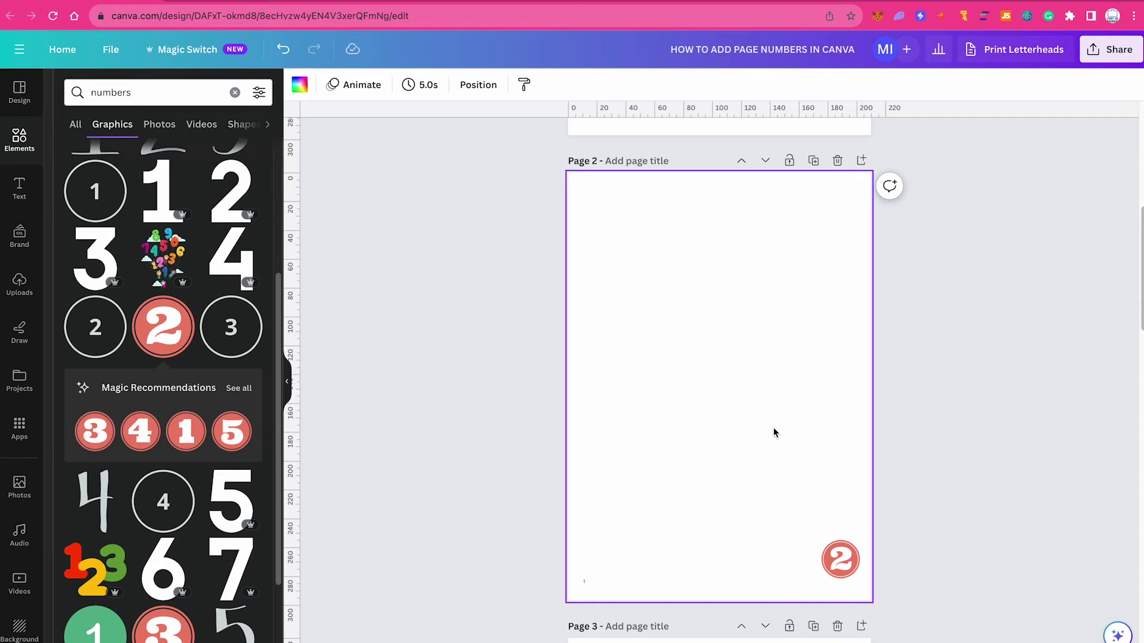
scroll(774, 433, "down", 10)
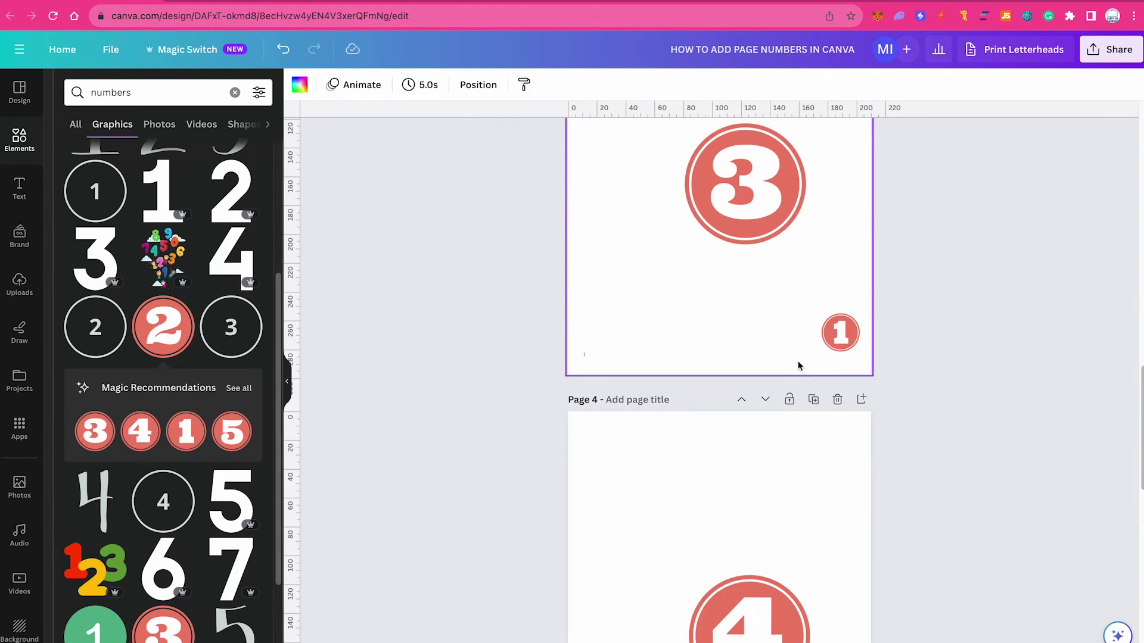
left_click_drag(761, 391, 780, 453)
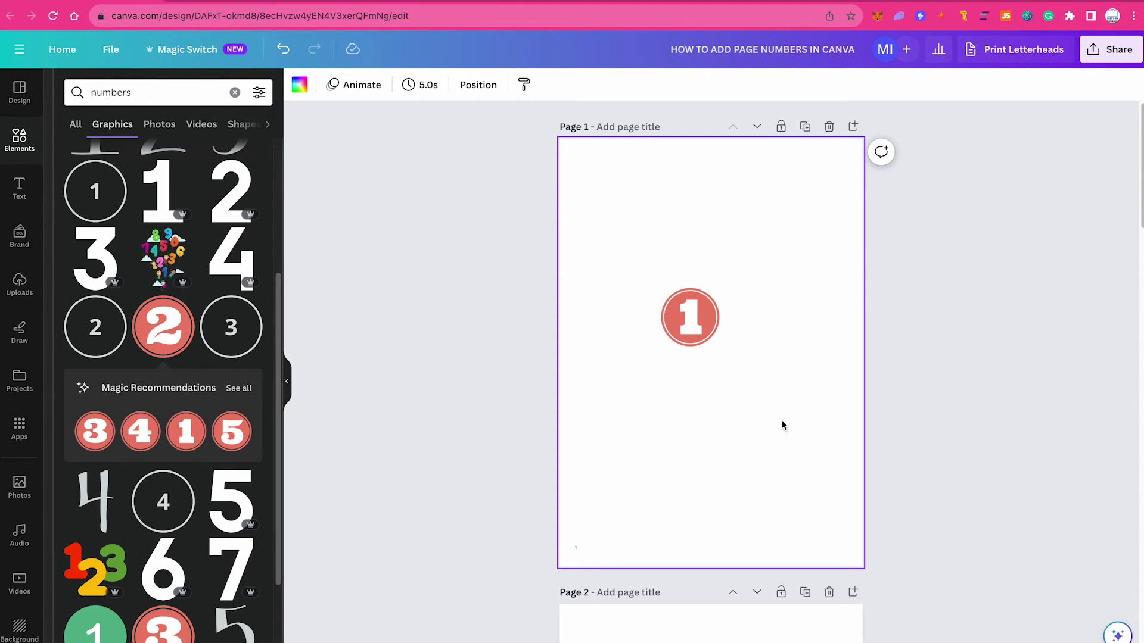
Step: Enable Show rulers and guides from the File menu's View settings
scroll(776, 409, "down", 4)
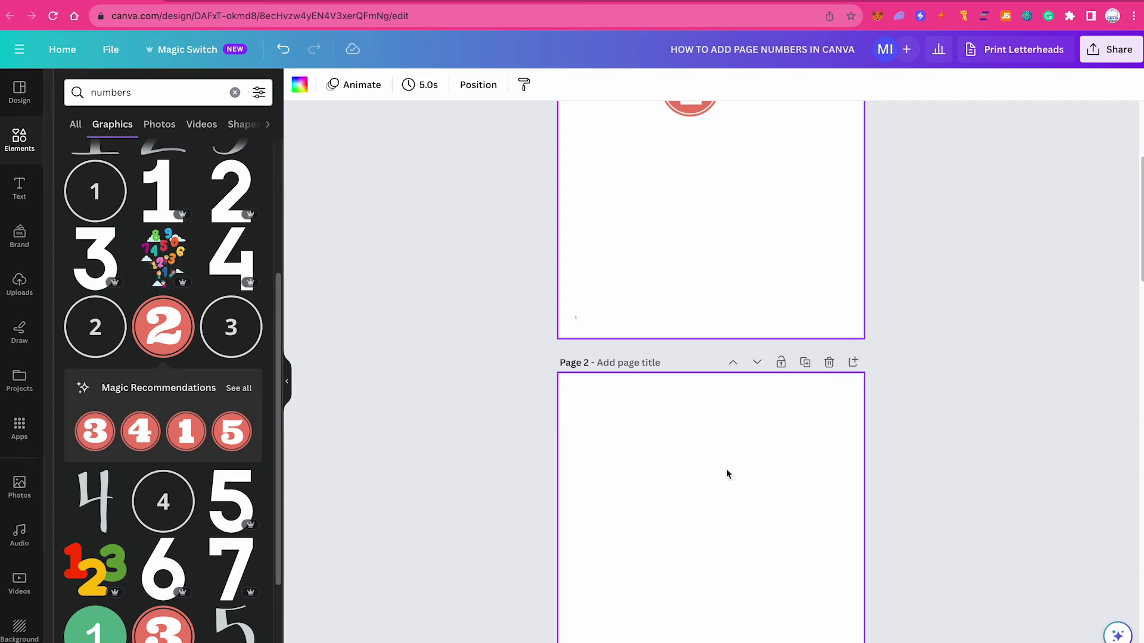
scroll(764, 390, "up", 3)
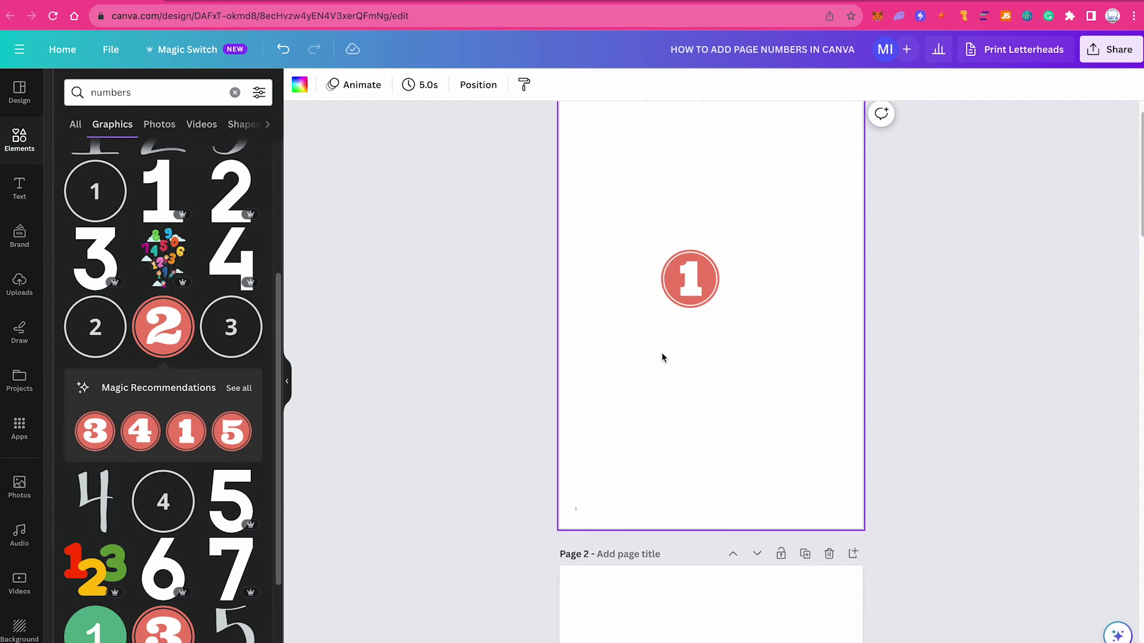
scroll(761, 354, "up", 1)
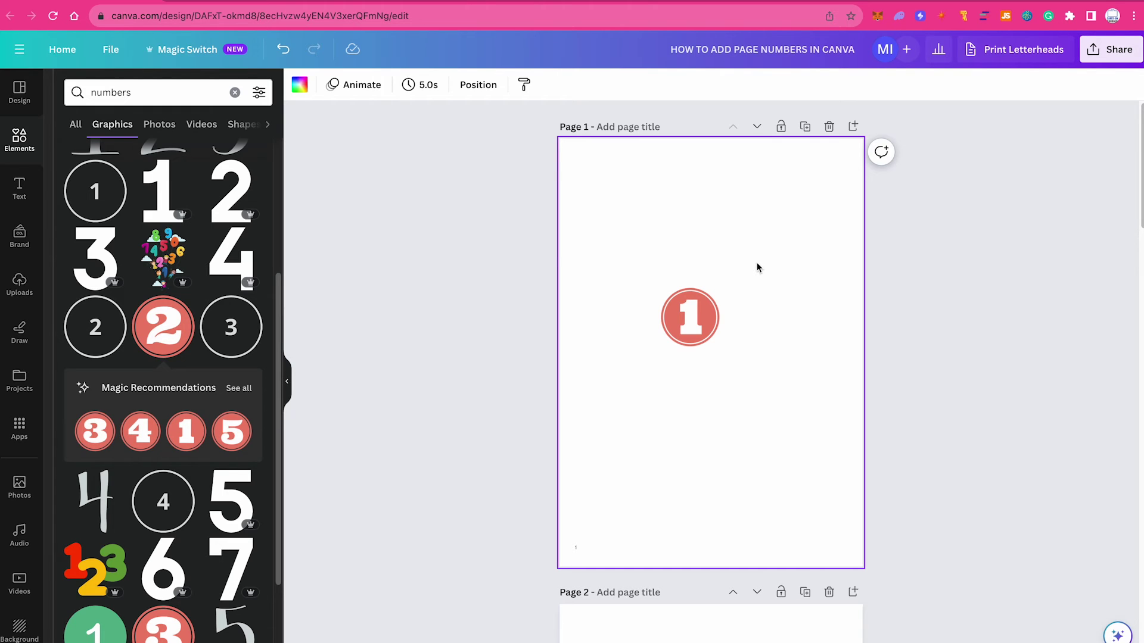
left_click(110, 50)
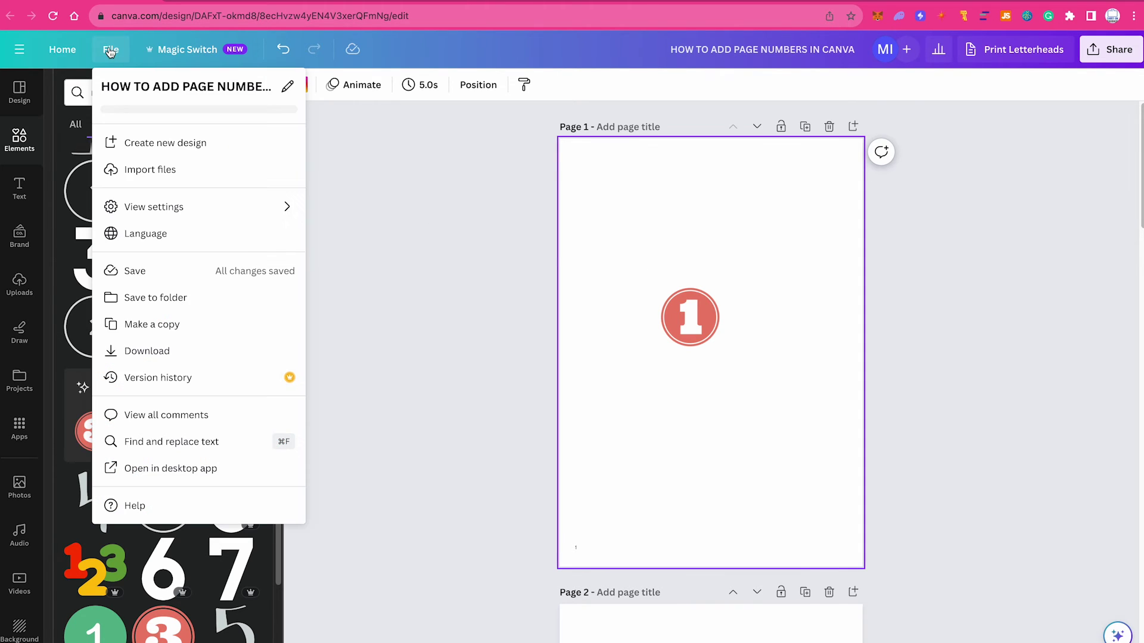
left_click(156, 208)
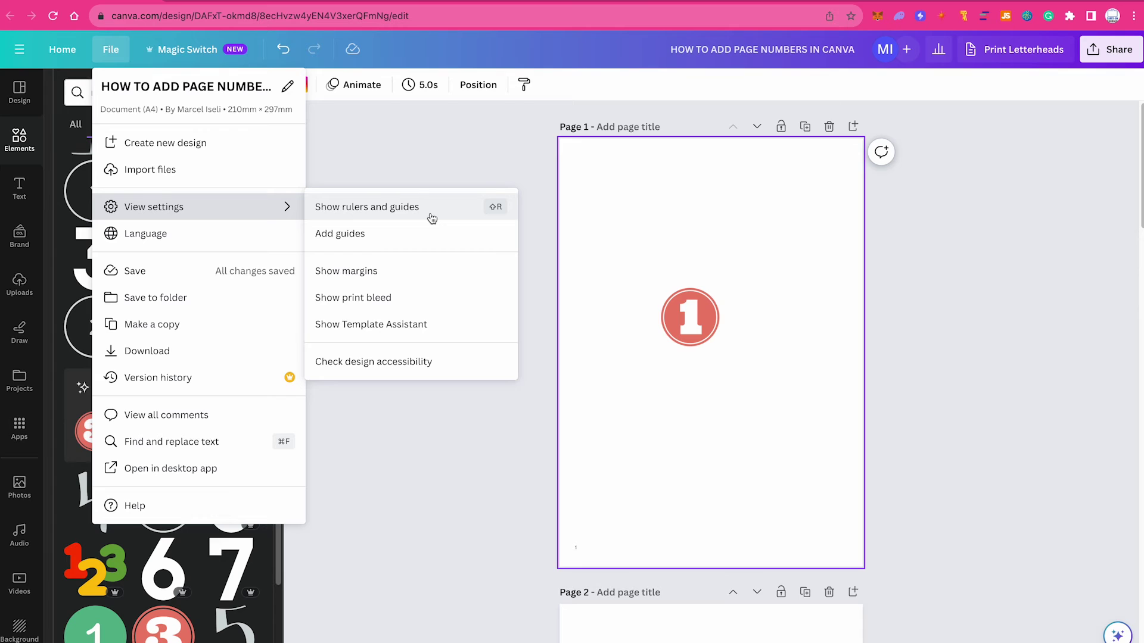
left_click(430, 215)
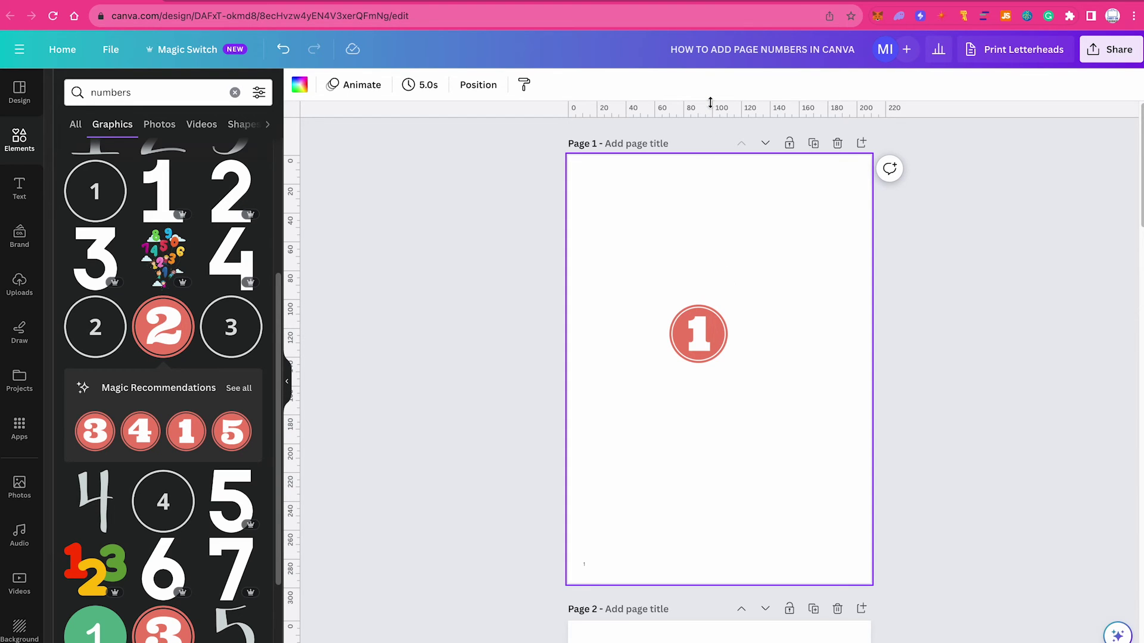
Step: Add two vertical and two horizontal guides around the red 1 badge, moving the upper guide to 83
left_click_drag(710, 103, 684, 251)
left_click_drag(291, 244, 631, 250)
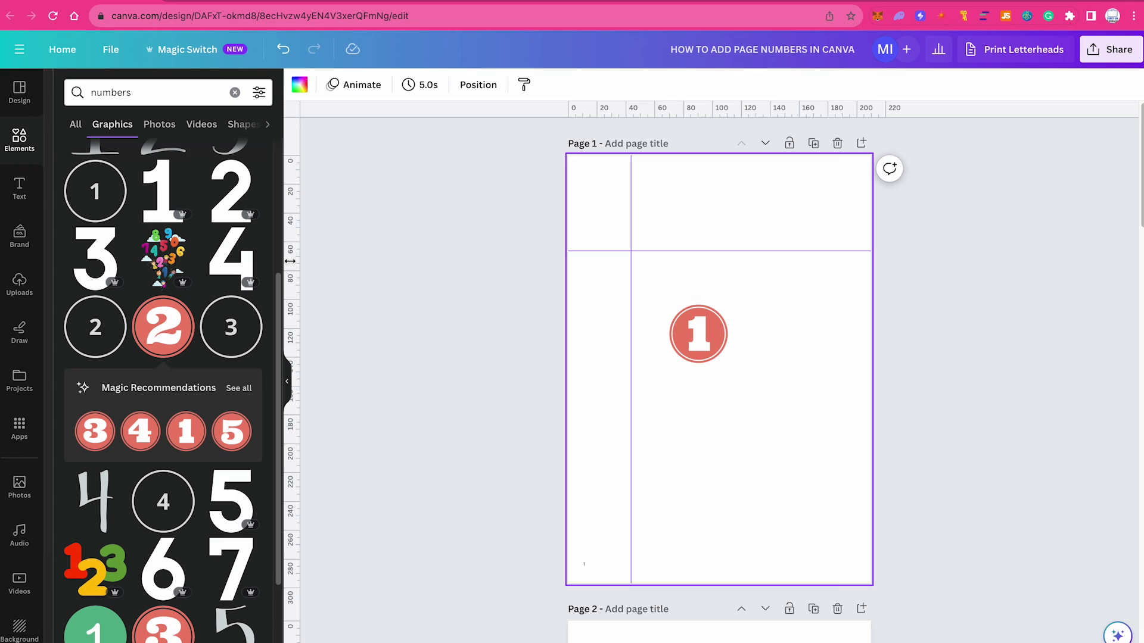
left_click_drag(290, 262, 765, 279)
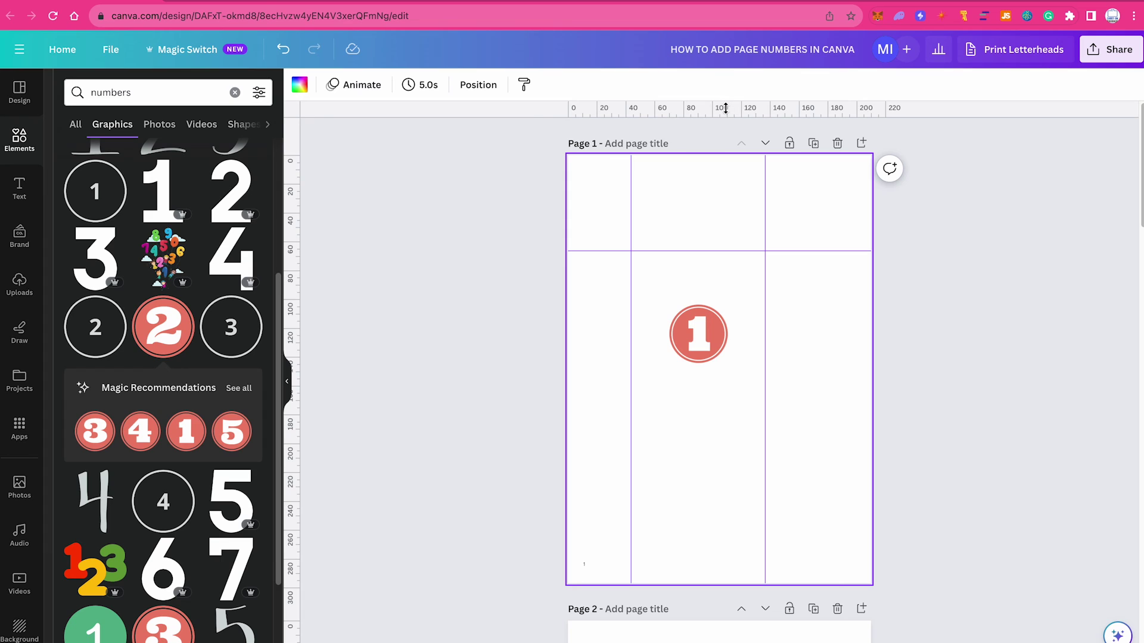
left_click_drag(726, 108, 705, 402)
left_click_drag(699, 251, 700, 274)
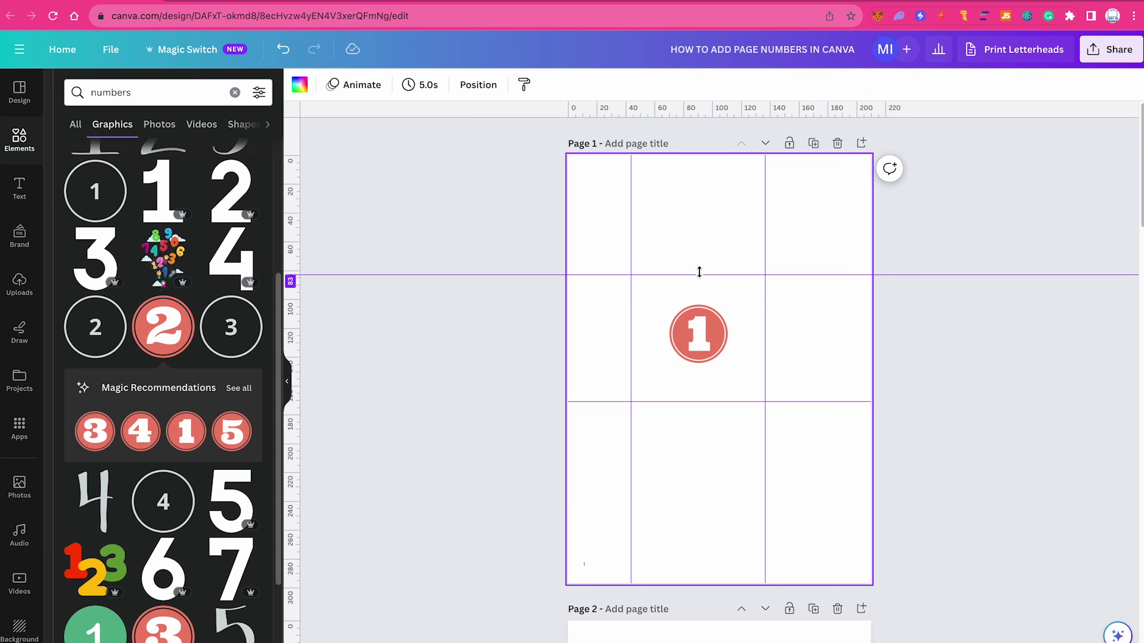
Step: Finish placing the horizontal guide, then undo and redo to bring page 2 back
left_click_drag(699, 272, 699, 273)
key("super+z")
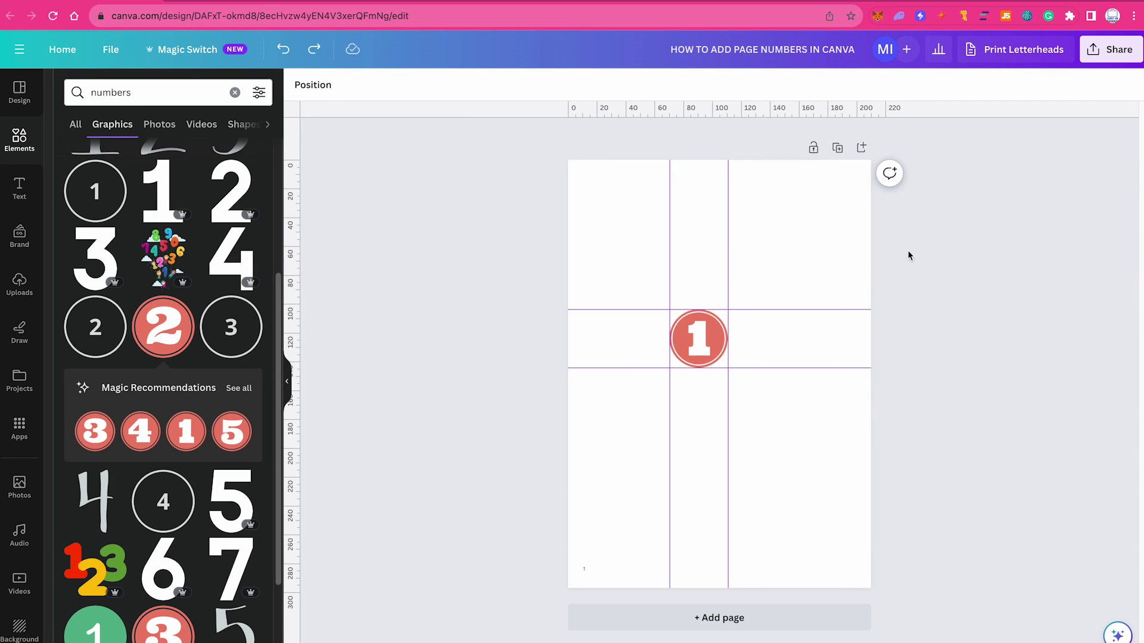
key("super+shift+z")
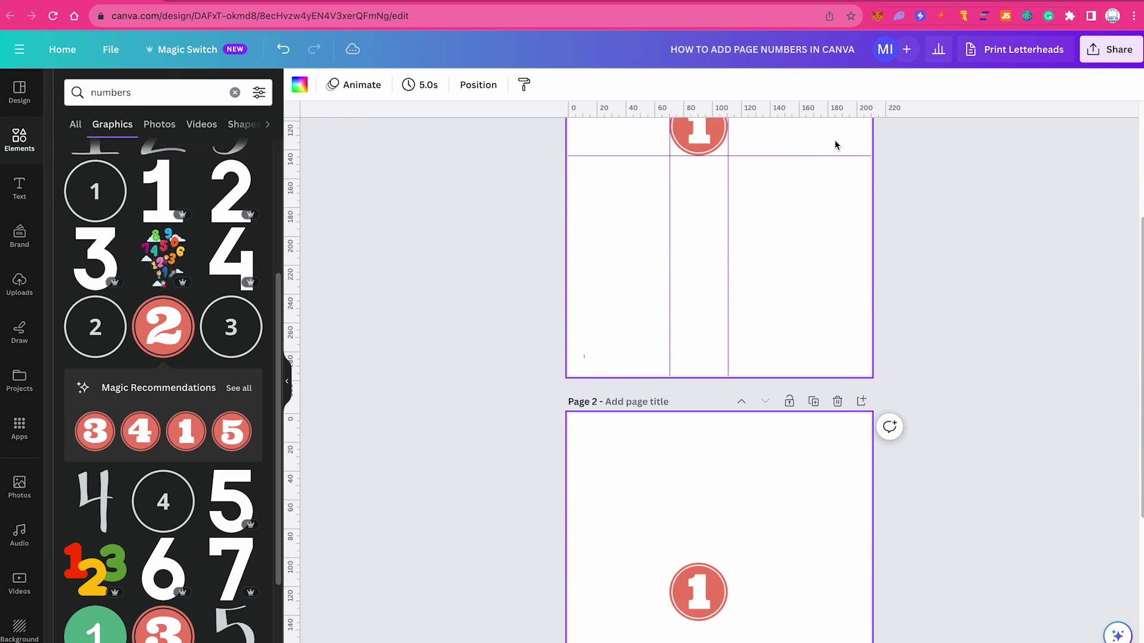